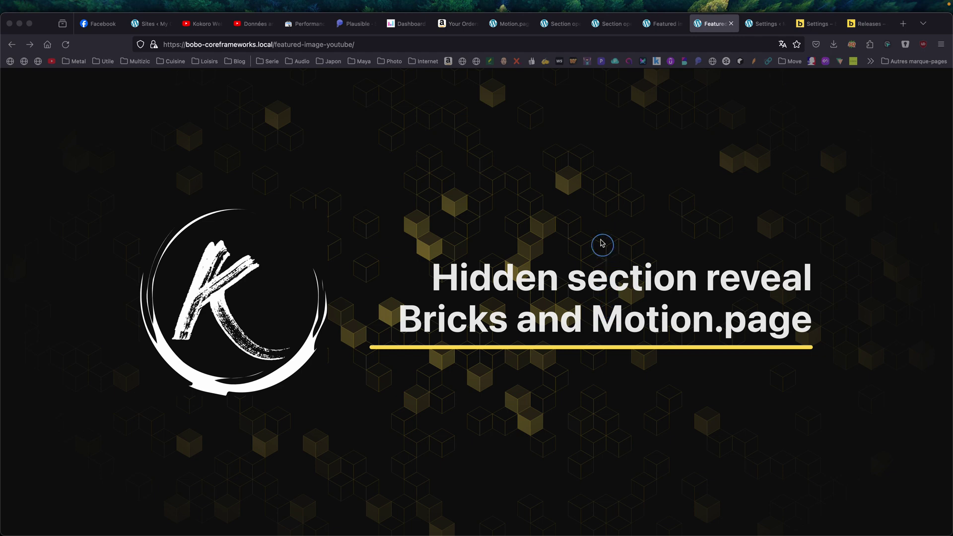
- Switch to the section-open demo page showing the black START screen
click(614, 29)
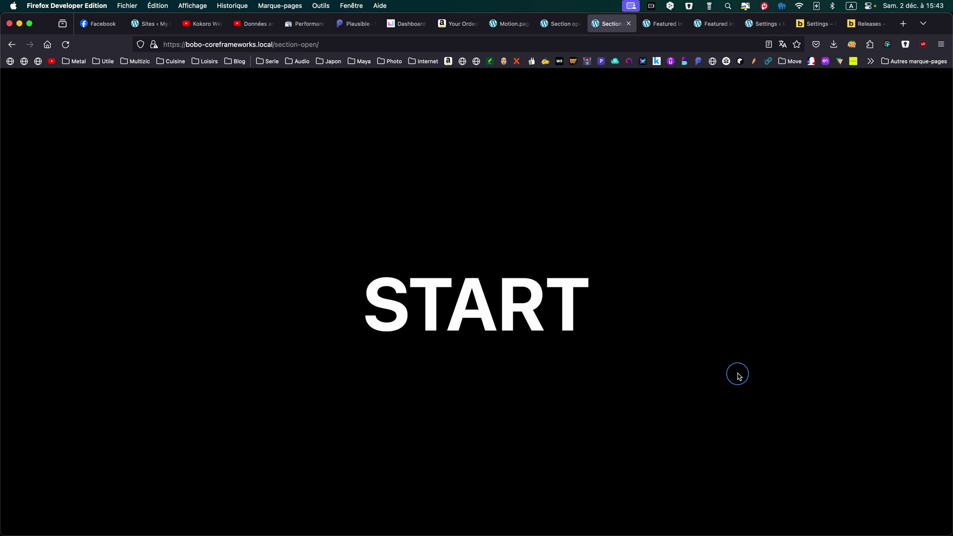
- Scroll the live page up and down to watch the orange photo strip reveal, then return to the builder
scroll(738, 375, down, 10)
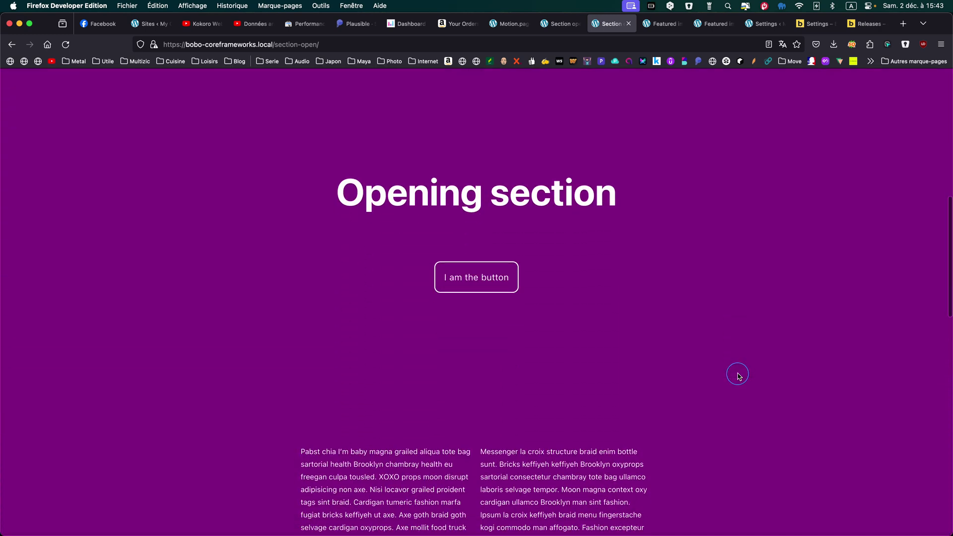
scroll(738, 375, down, 6)
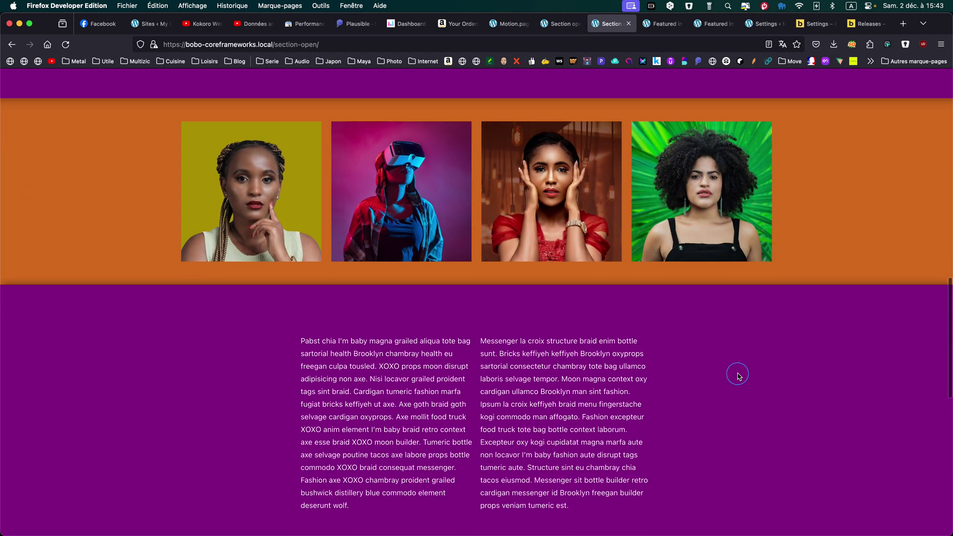
scroll(738, 375, down, 8)
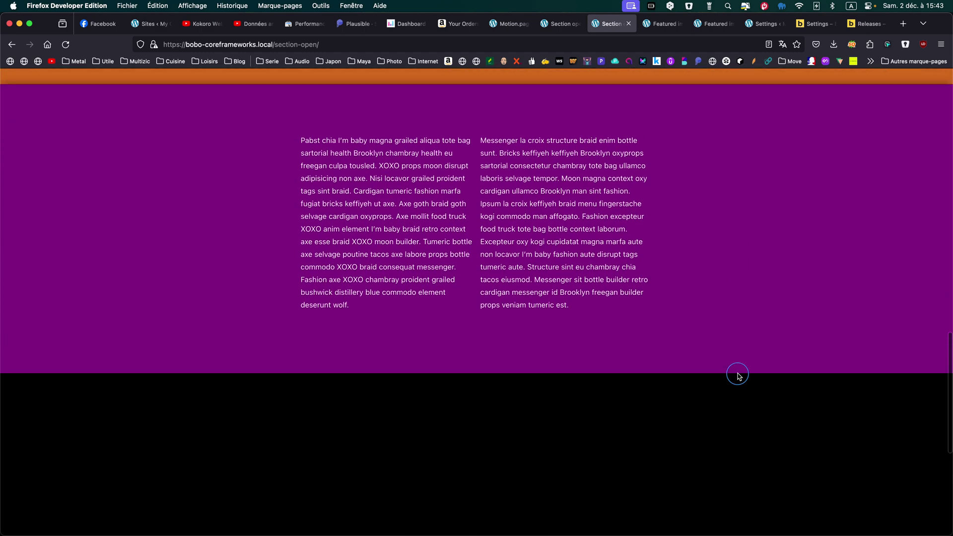
scroll(738, 376, up, 10)
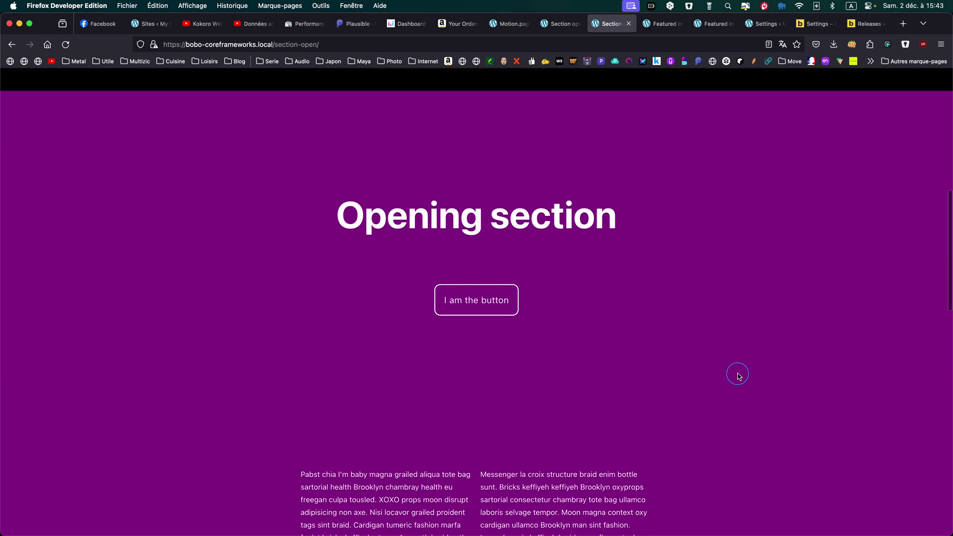
scroll(739, 376, down, 8)
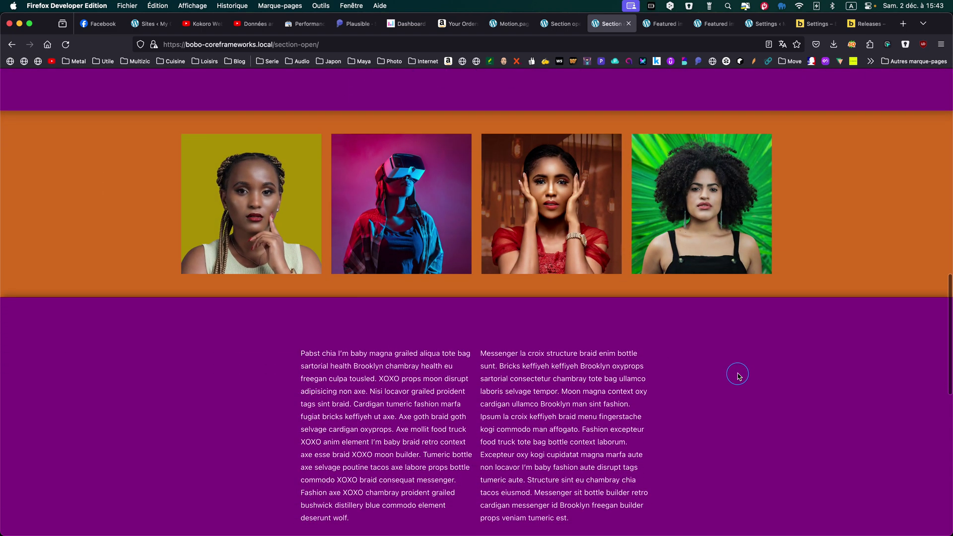
scroll(738, 377, up, 10)
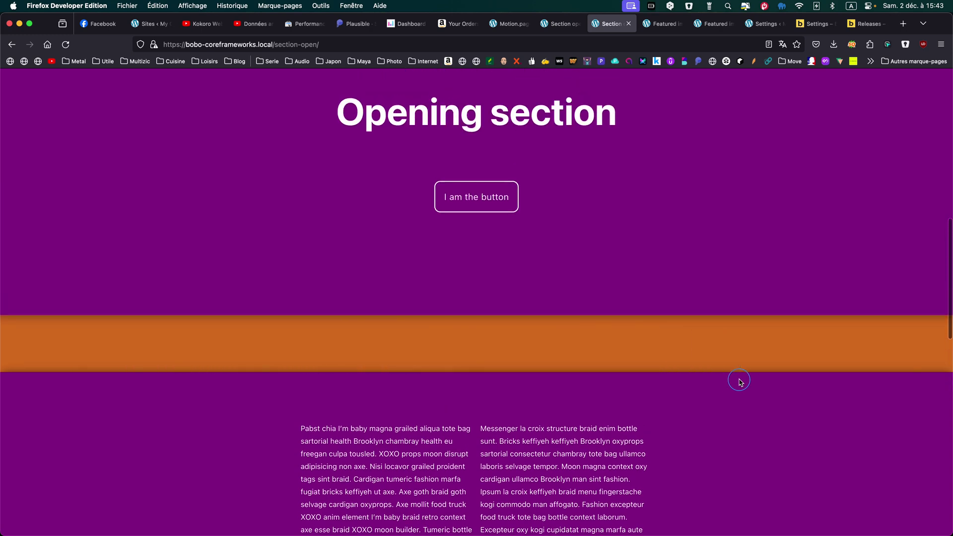
scroll(739, 381, down, 8)
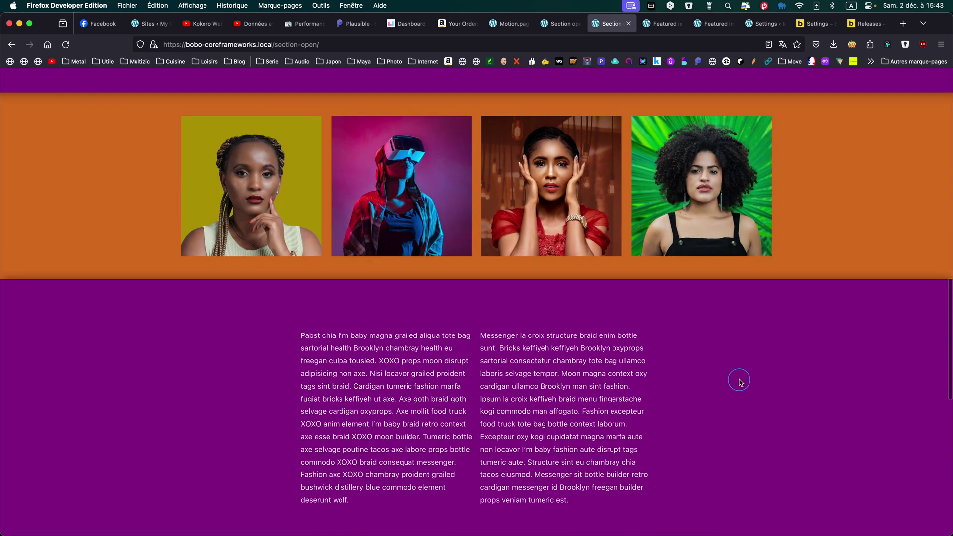
scroll(739, 381, up, 6)
scroll(740, 381, up, 5)
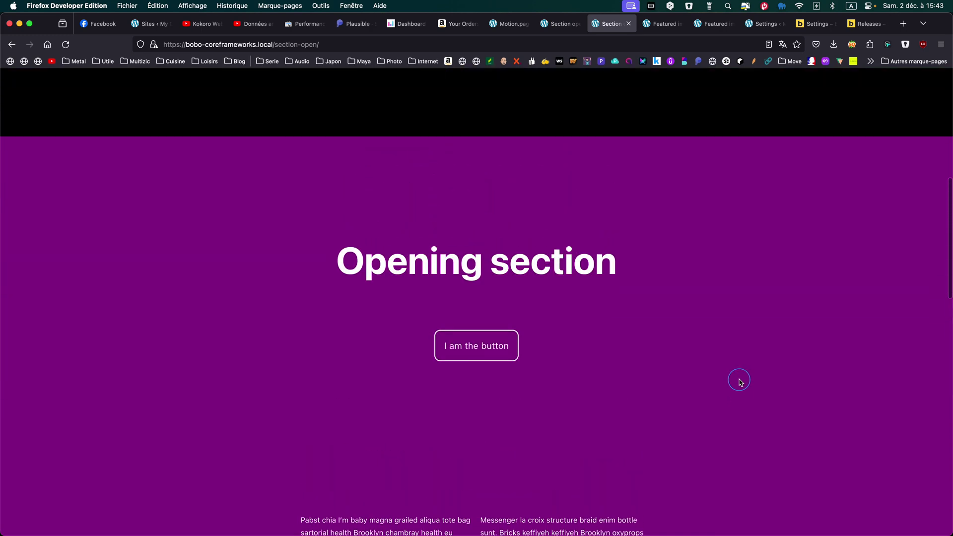
scroll(739, 381, down, 6)
scroll(739, 381, down, 5)
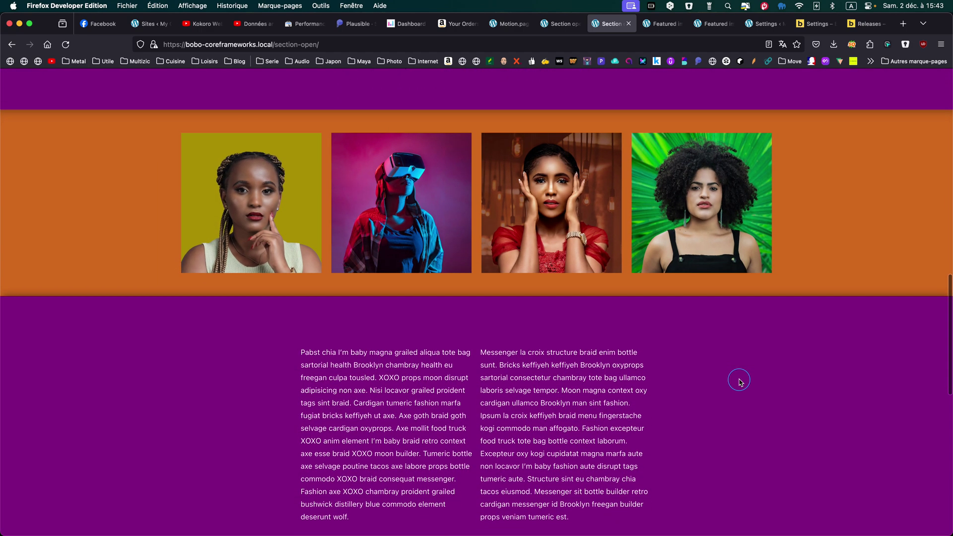
click(560, 23)
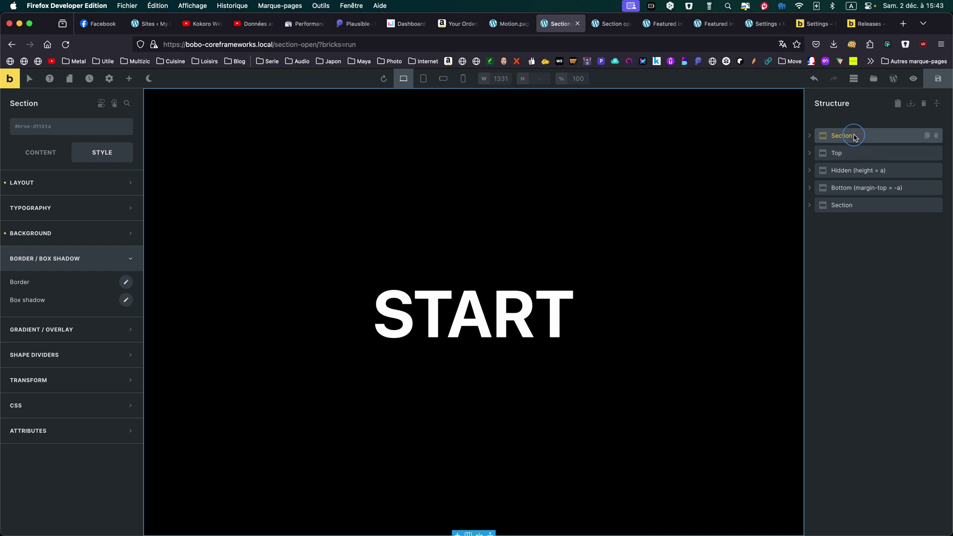
- Inspect the END section, then the START section, and select the Top element with class .top-open
click(851, 209)
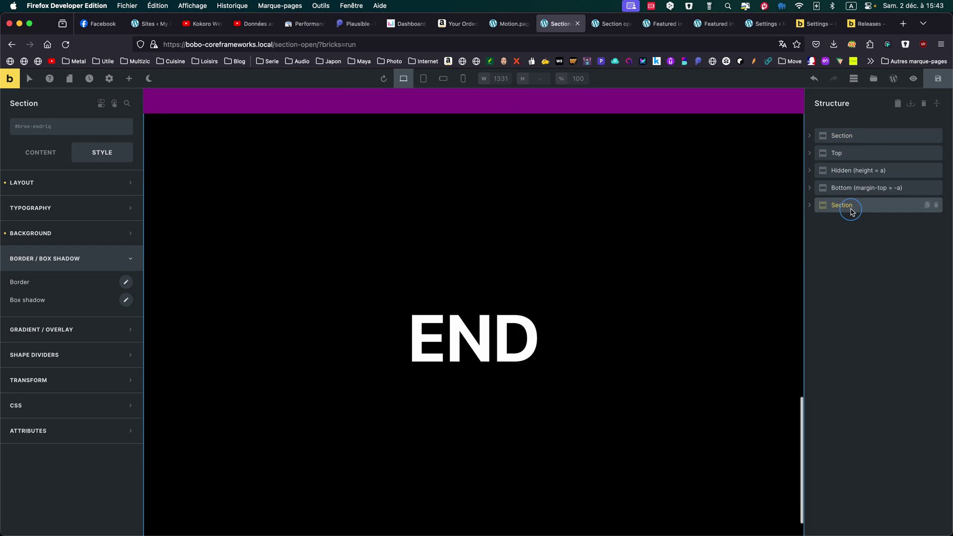
click(847, 135)
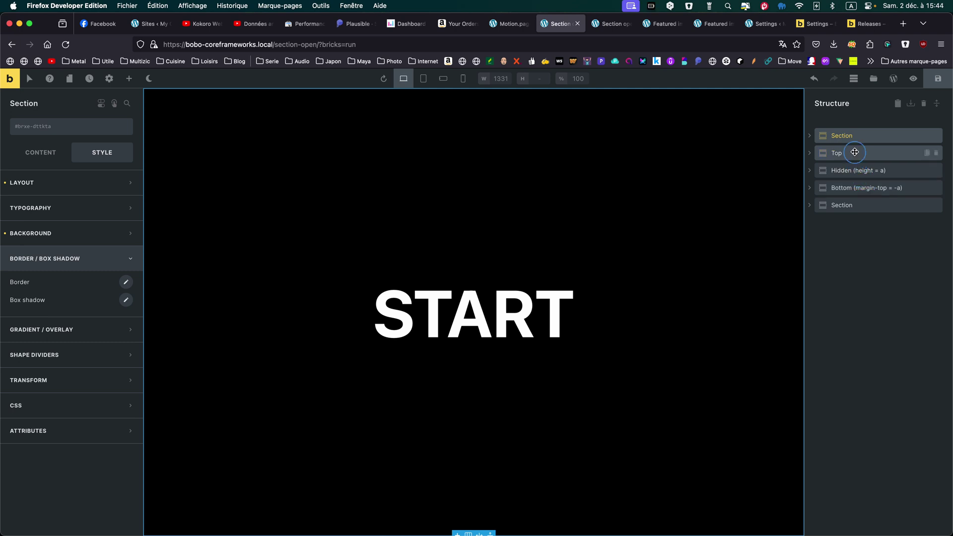
click(855, 152)
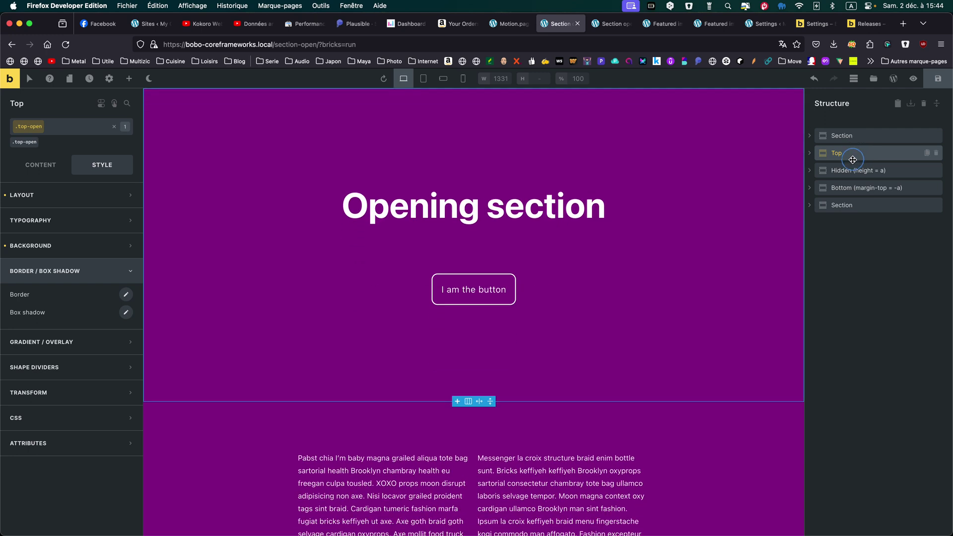
click(850, 172)
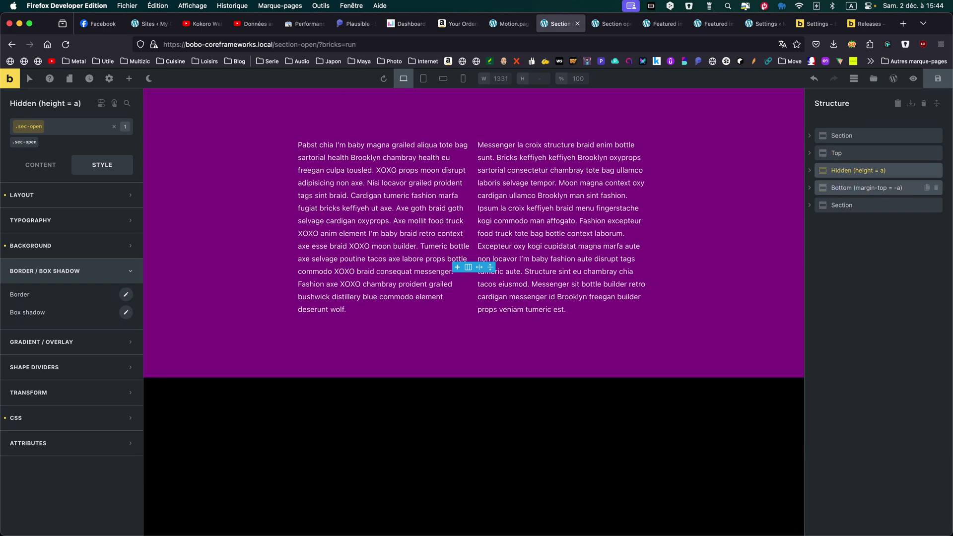
click(847, 187)
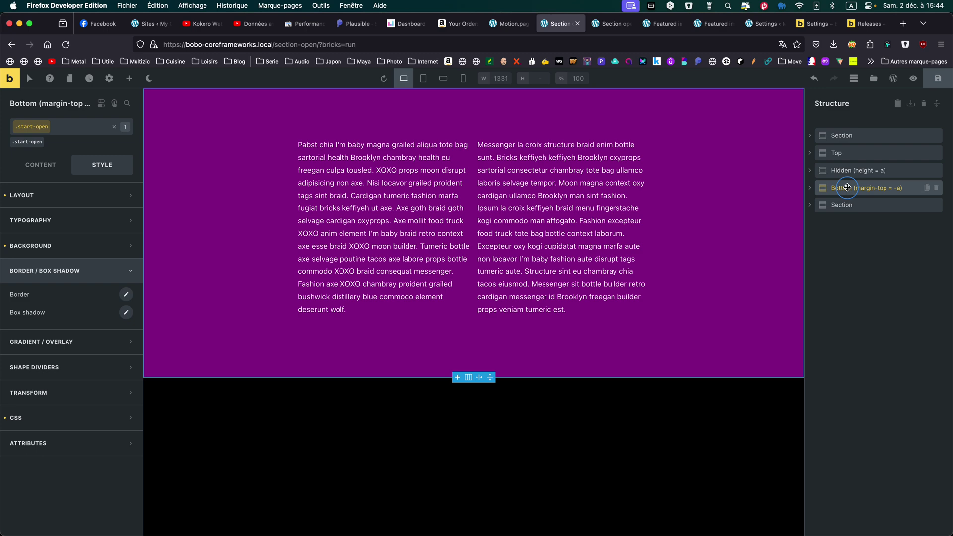
click(839, 153)
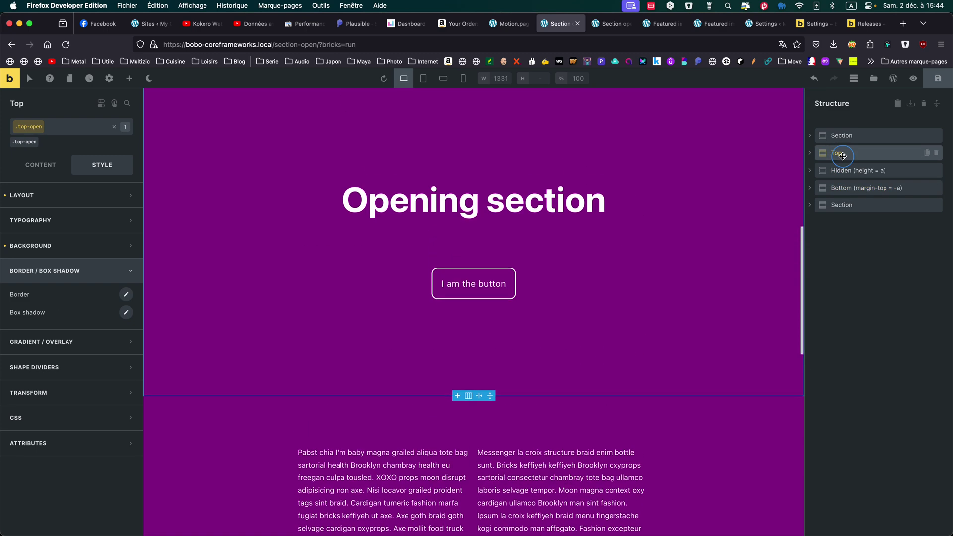
click(55, 168)
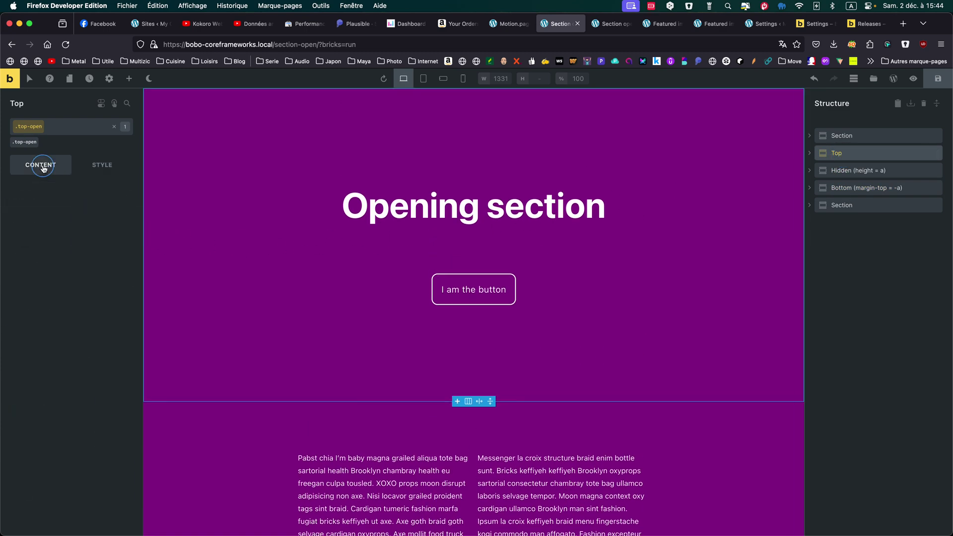
click(97, 168)
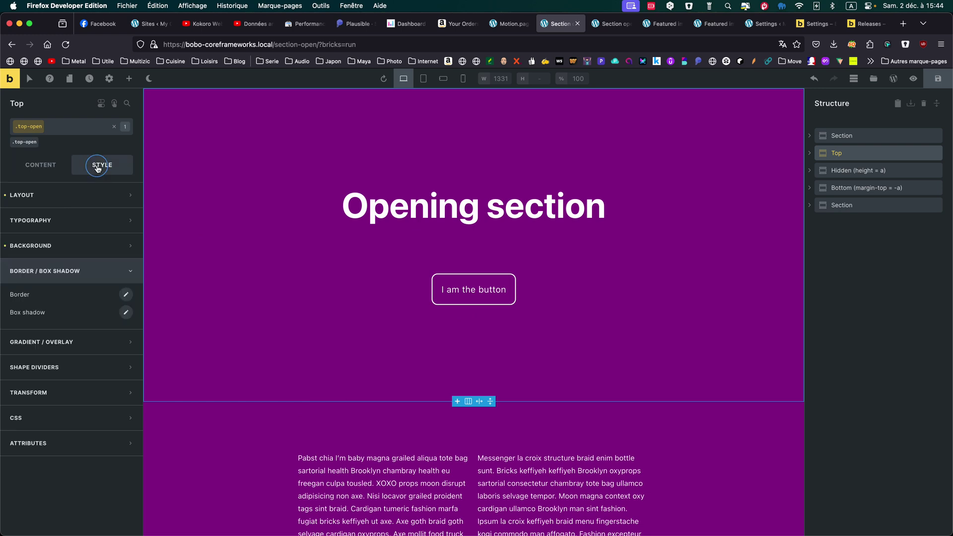
click(71, 200)
scroll(74, 449, down, 4)
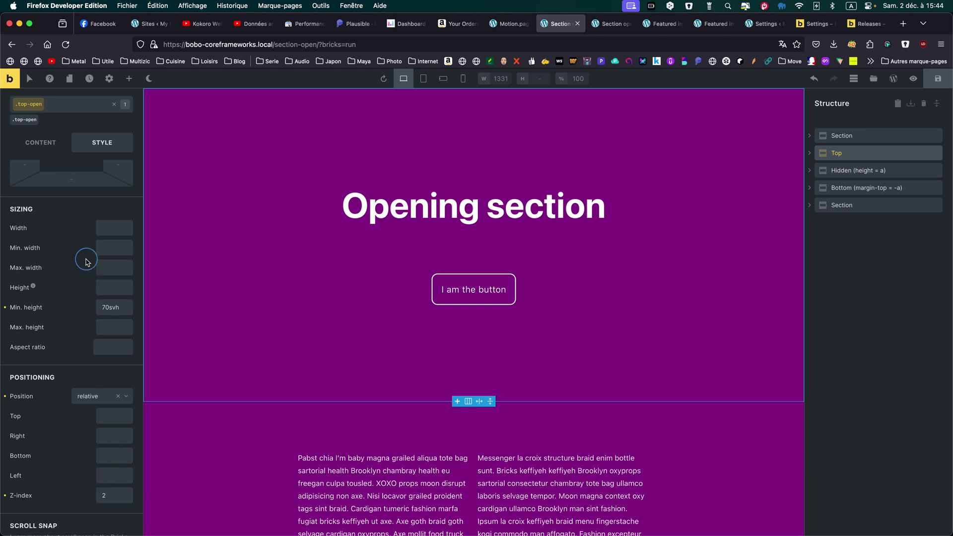
scroll(86, 260, up, 4)
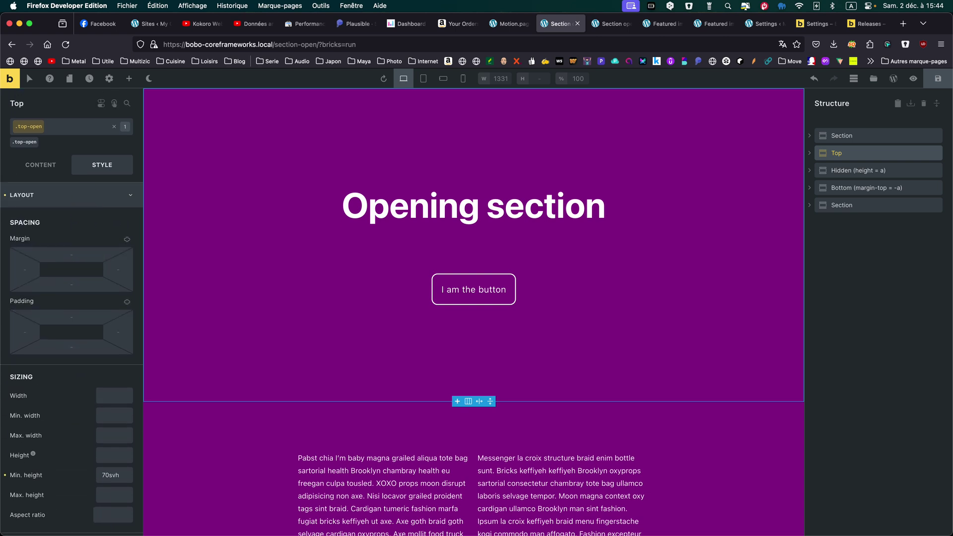
click(85, 195)
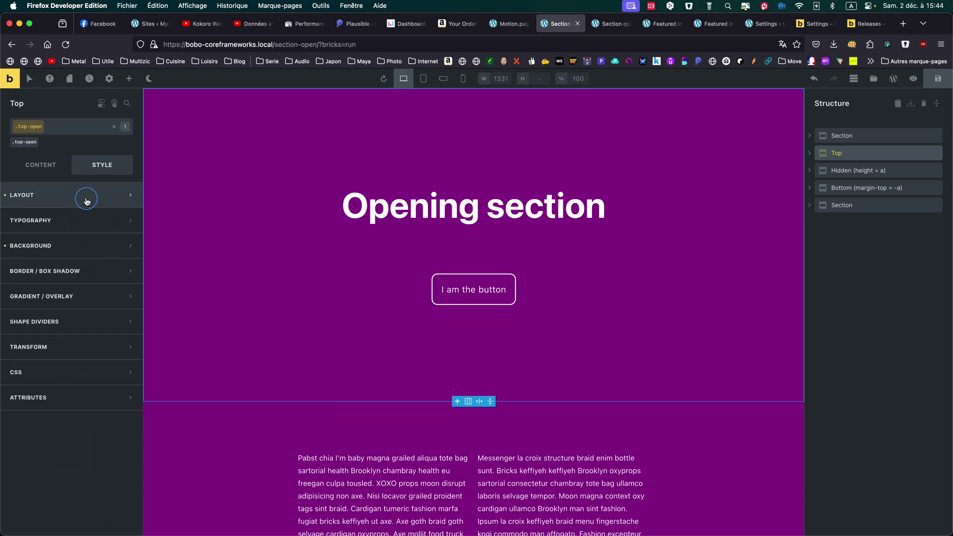
- Compare Bottom's -40svh top margin with Hidden's 40svh height and 1rem padding in Style > Layout
click(861, 193)
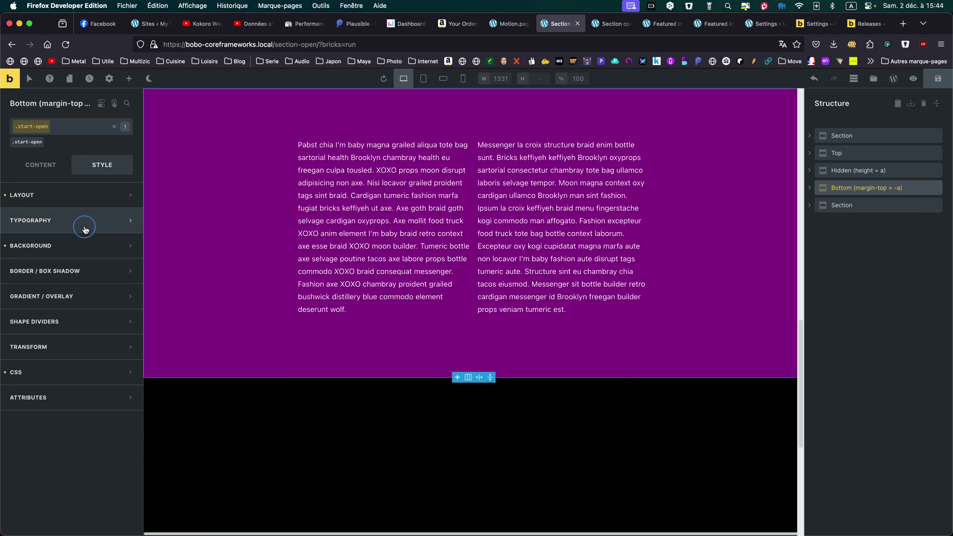
click(70, 195)
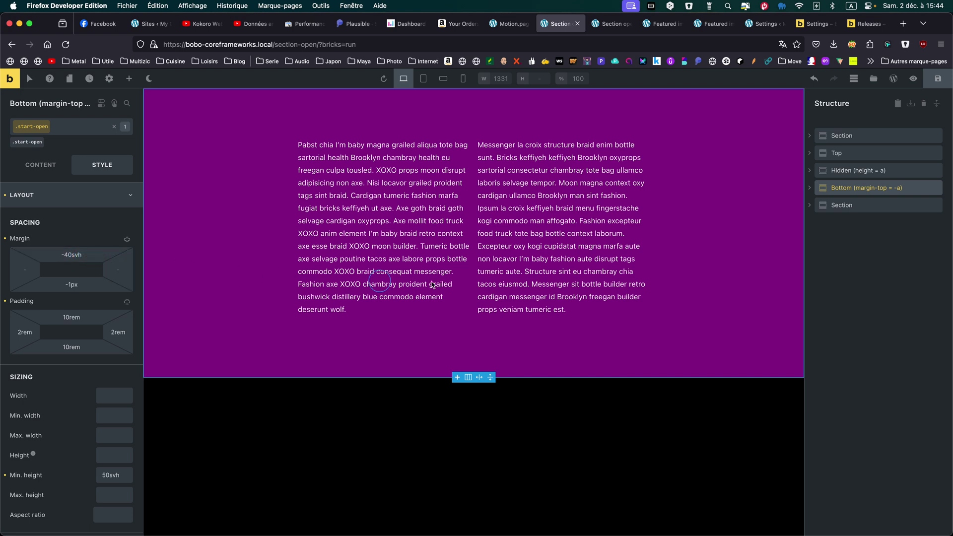
click(841, 172)
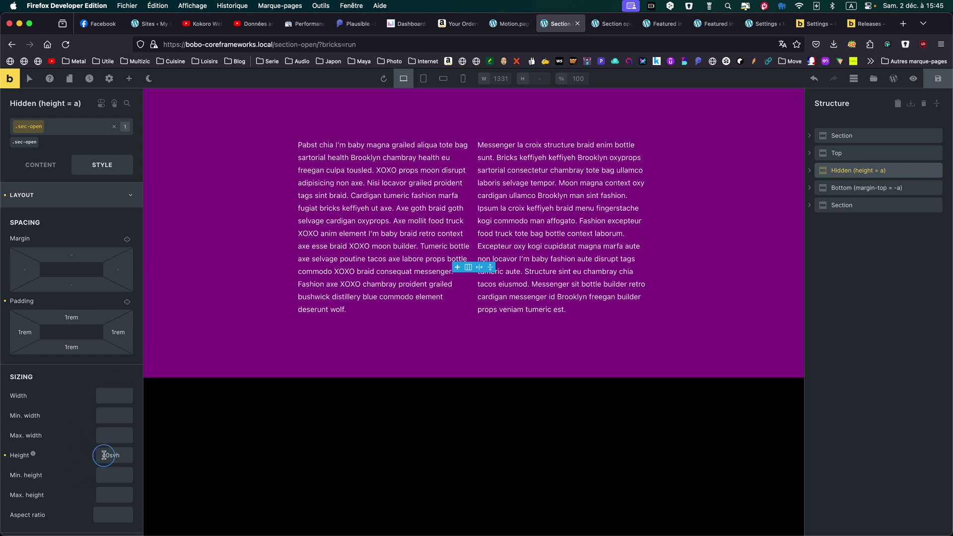
click(867, 188)
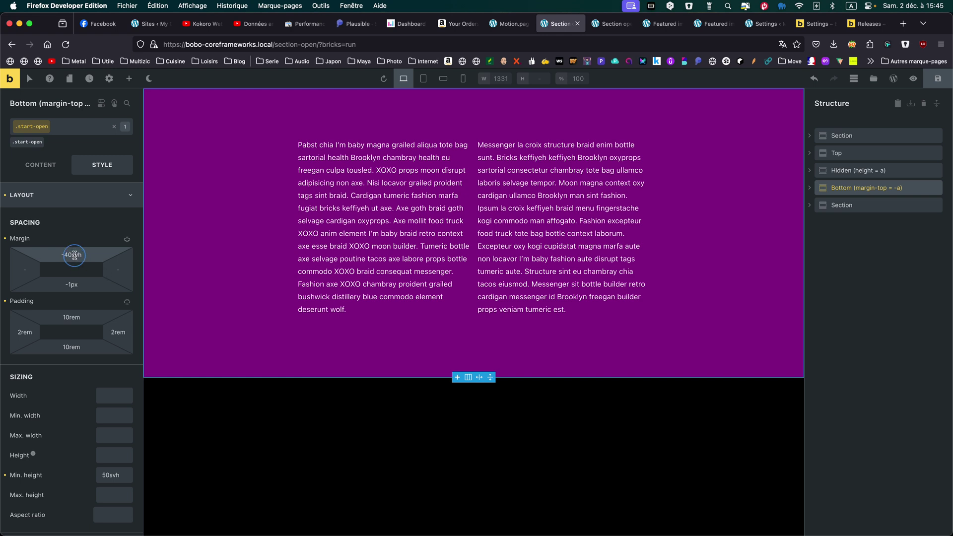
click(860, 171)
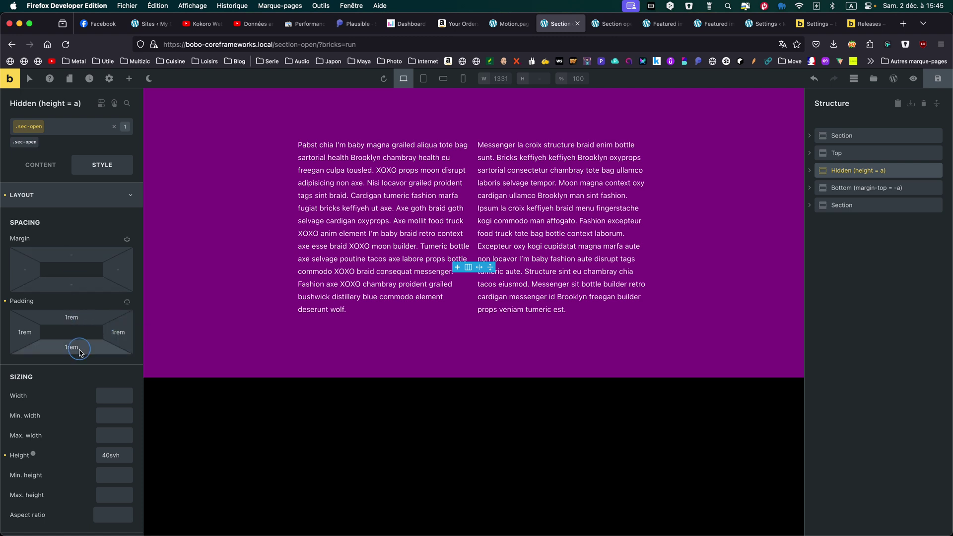
scroll(75, 360, down, 5)
scroll(78, 364, up, 5)
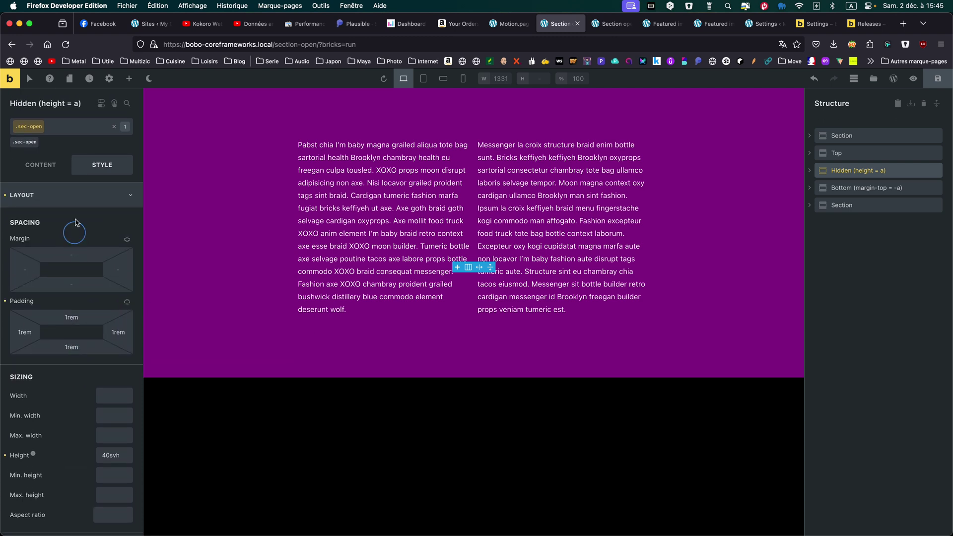
click(77, 196)
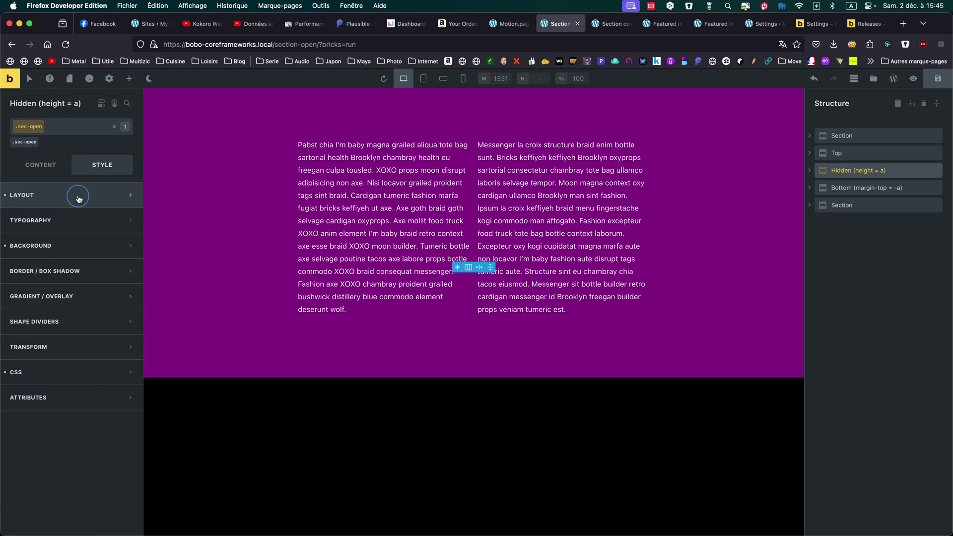
click(839, 189)
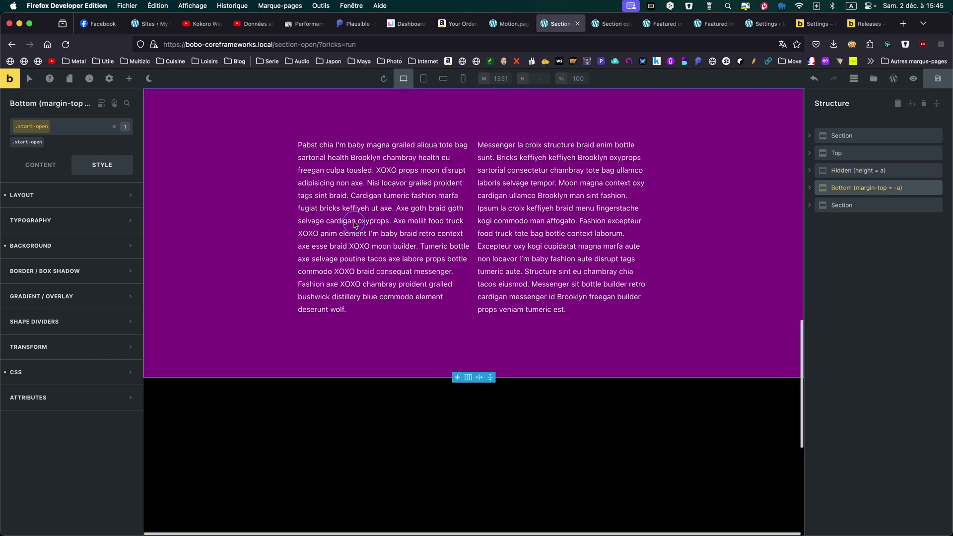
click(76, 203)
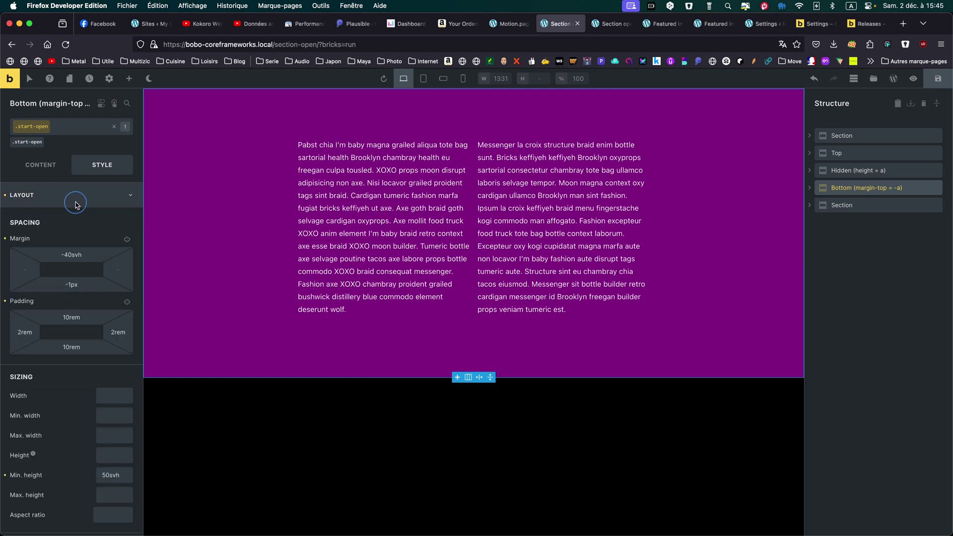
scroll(76, 373, down, 5)
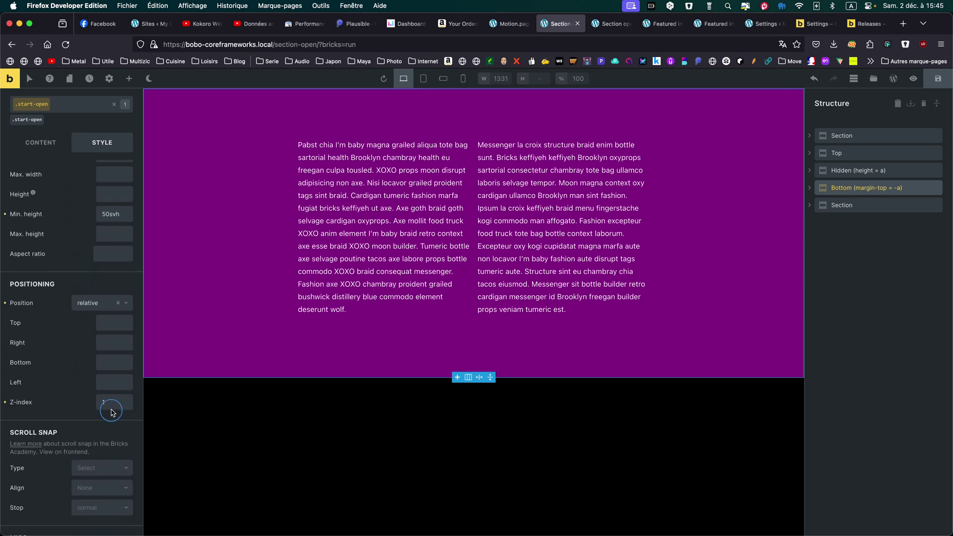
click(112, 406)
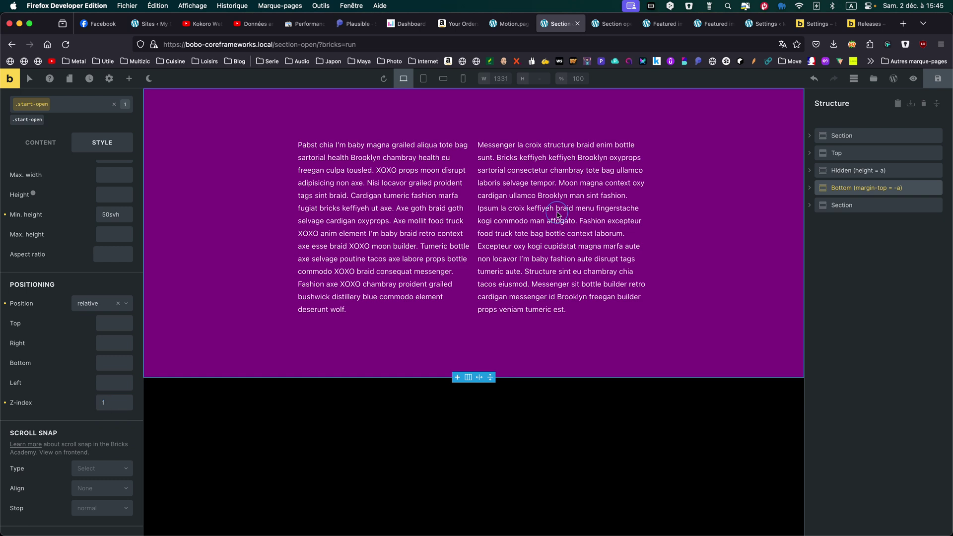
click(866, 170)
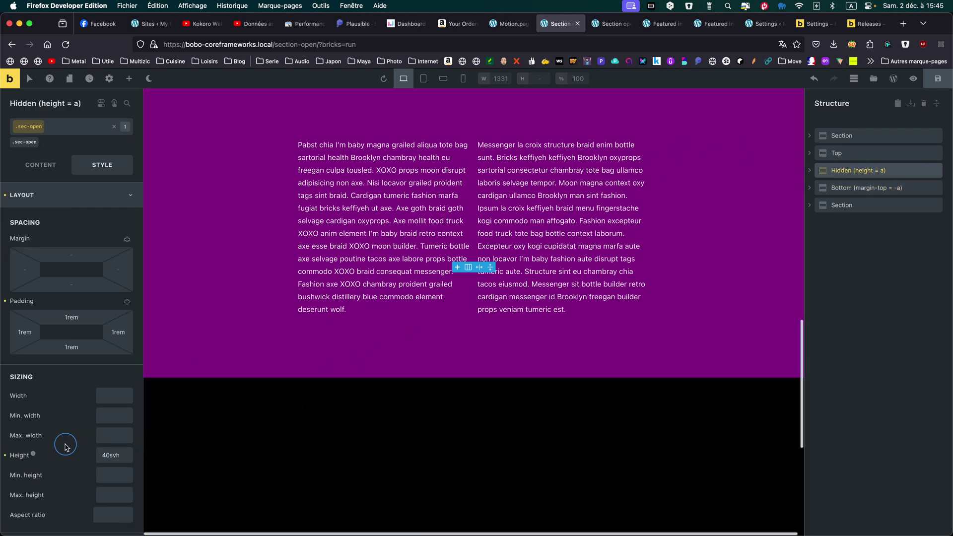
scroll(65, 447, down, 4)
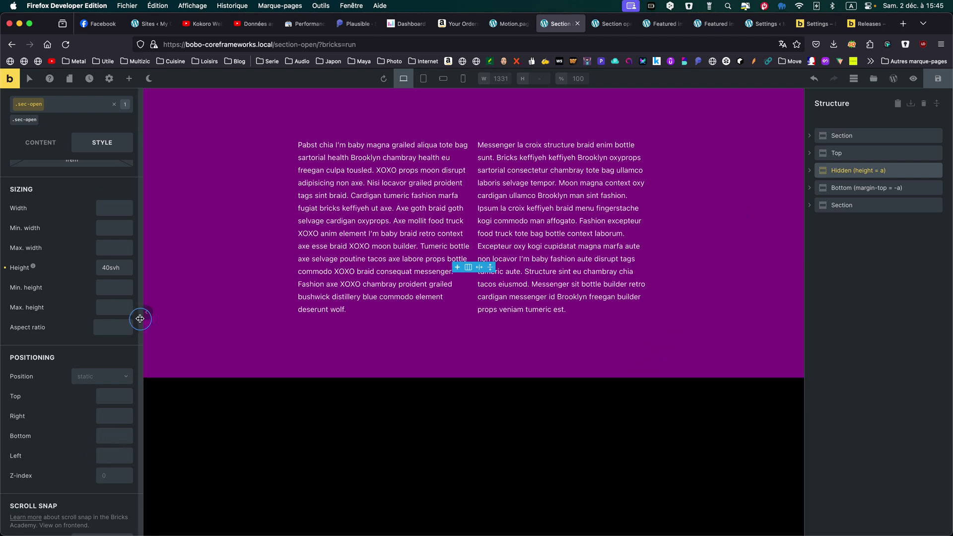
click(622, 29)
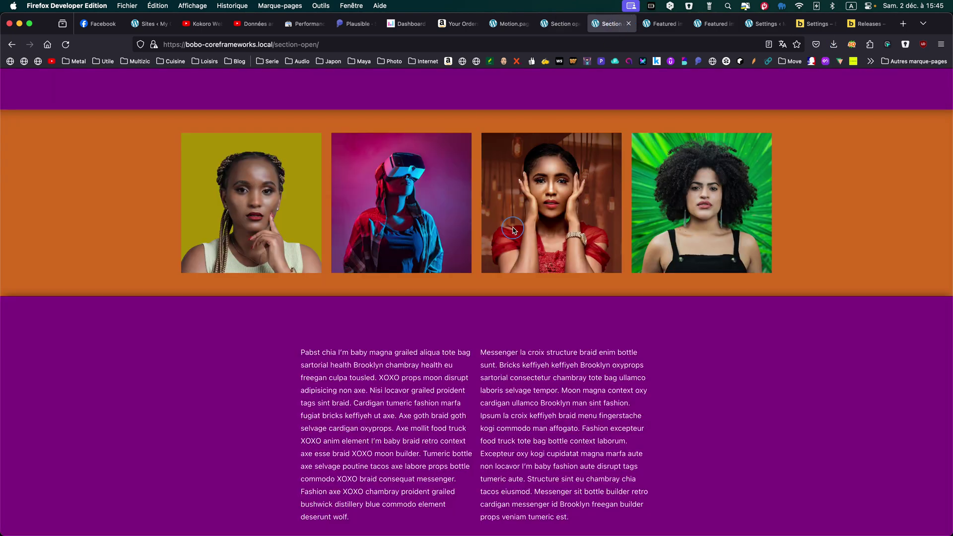
- Scroll through the Opening section to test the orange strip opening and closing, then return to the builder
scroll(513, 231, up, 3)
scroll(513, 231, up, 5)
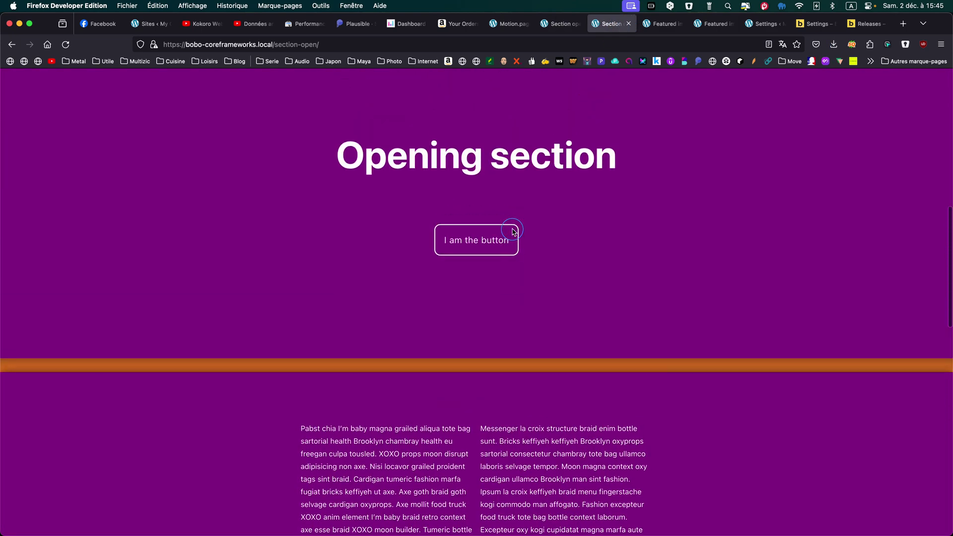
scroll(411, 293, down, 2)
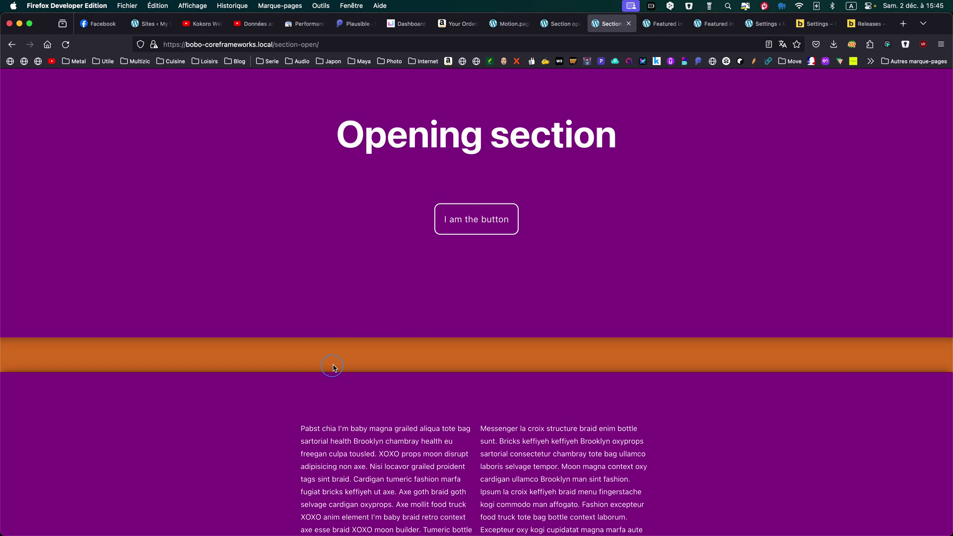
scroll(332, 368, down, 5)
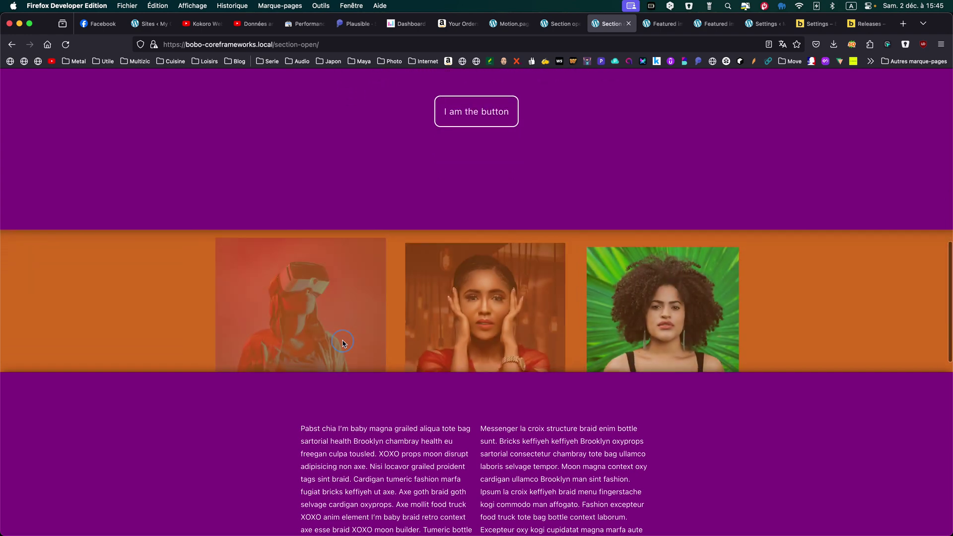
scroll(343, 343, down, 2)
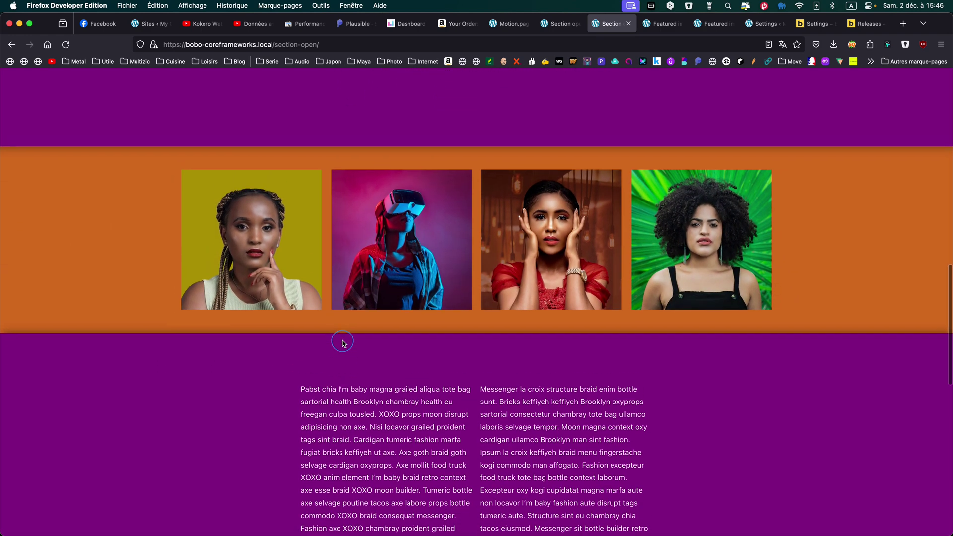
scroll(343, 342, up, 4)
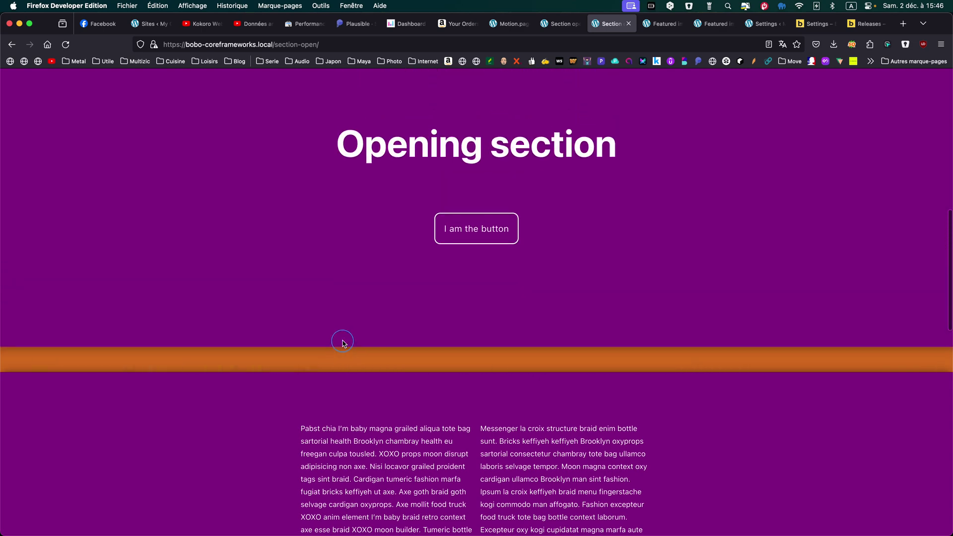
scroll(342, 342, up, 2)
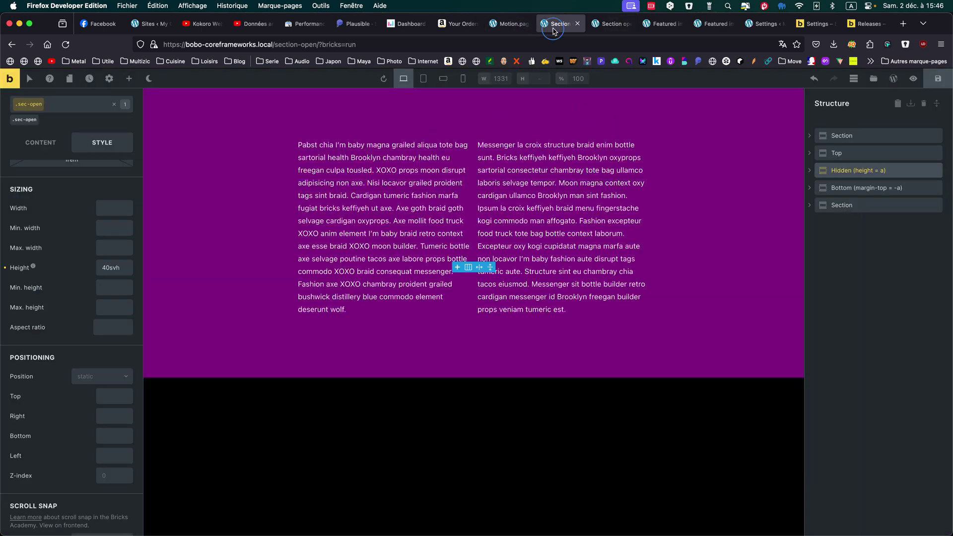
click(551, 28)
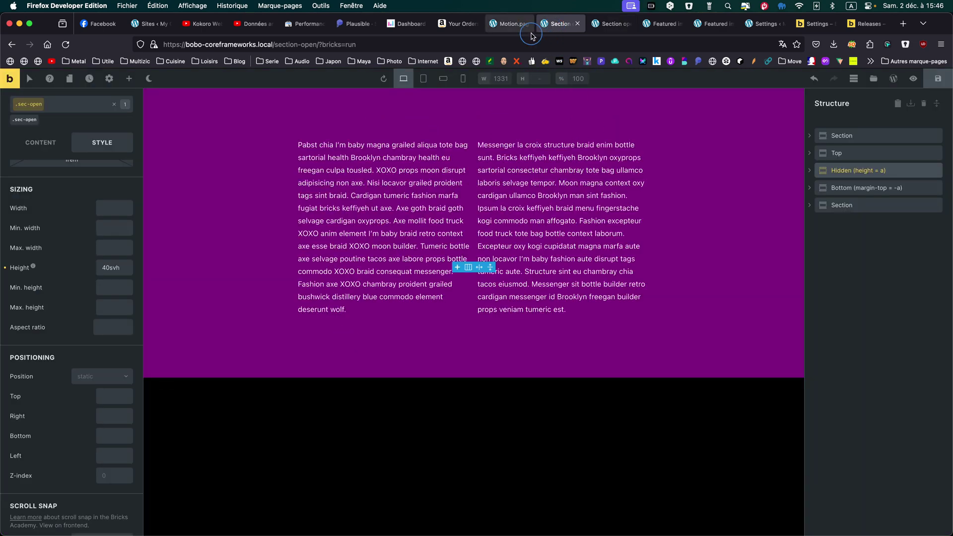
- Select Bottom, collapse its Layout settings and view its custom CSS
click(837, 192)
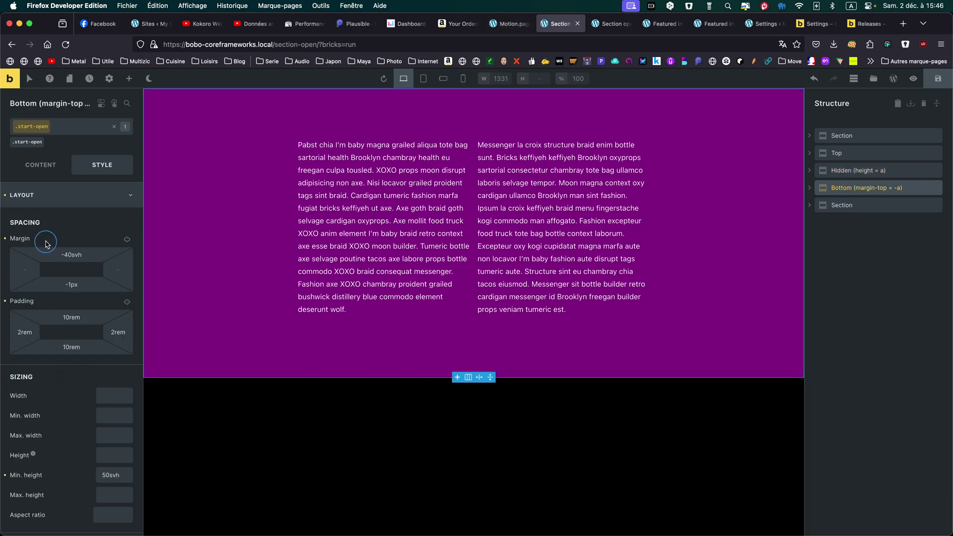
click(51, 197)
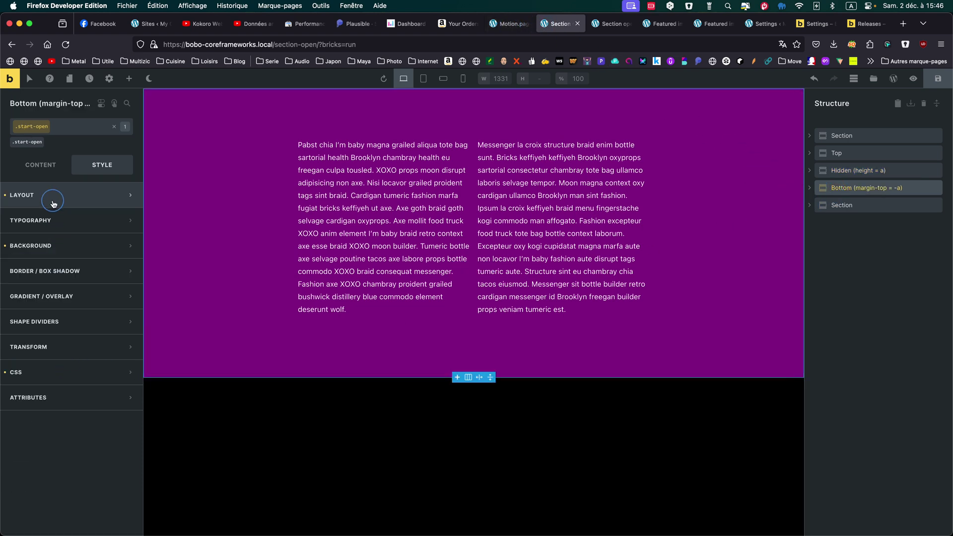
click(59, 382)
scroll(100, 471, down, 5)
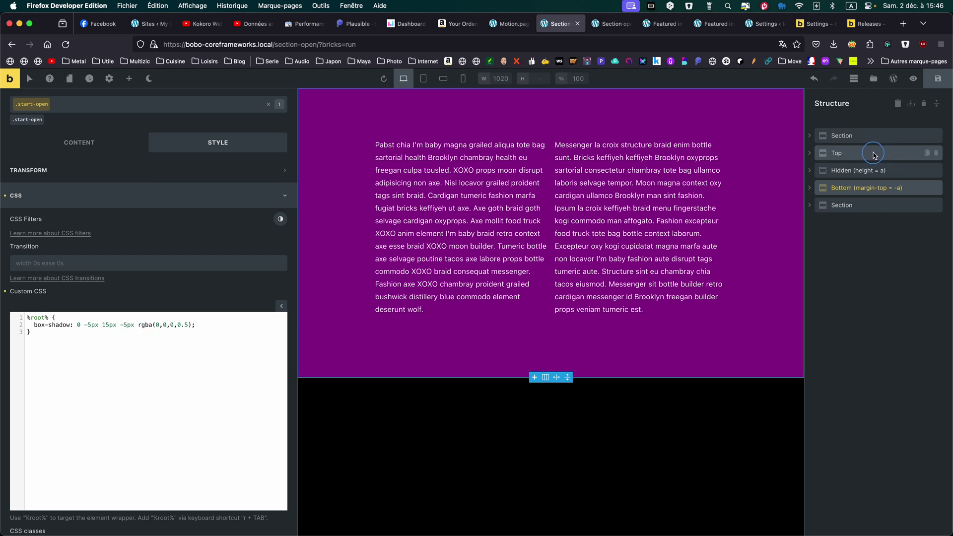
- View Top's custom CSS, then Hidden's inset box-shadow 0px 20px 20px -20px rgba(0,0,0,0.5)
click(874, 154)
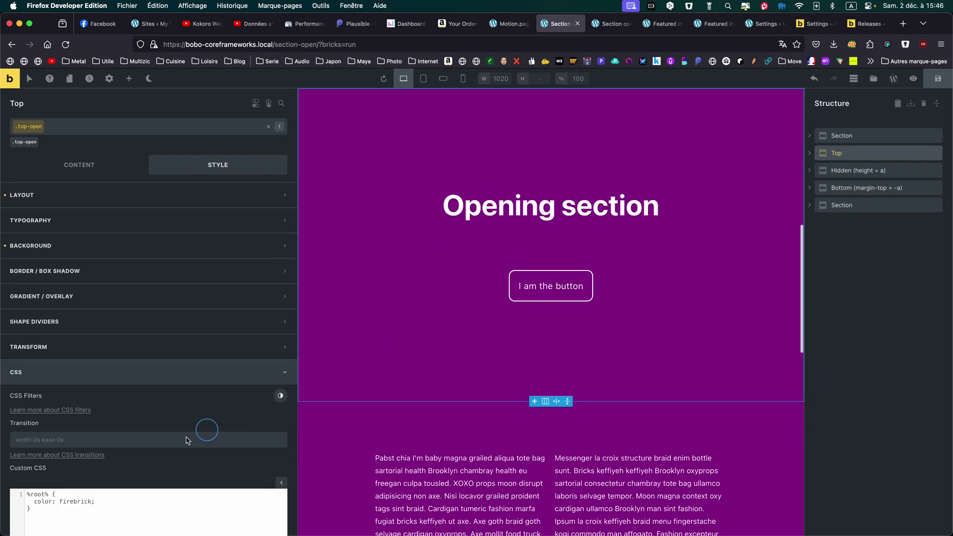
click(52, 487)
scroll(59, 457, down, 5)
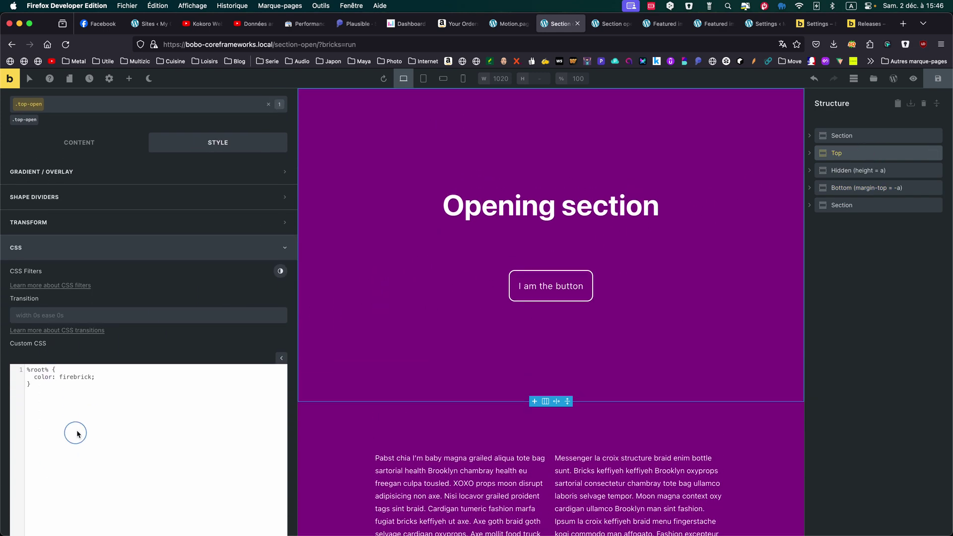
click(861, 171)
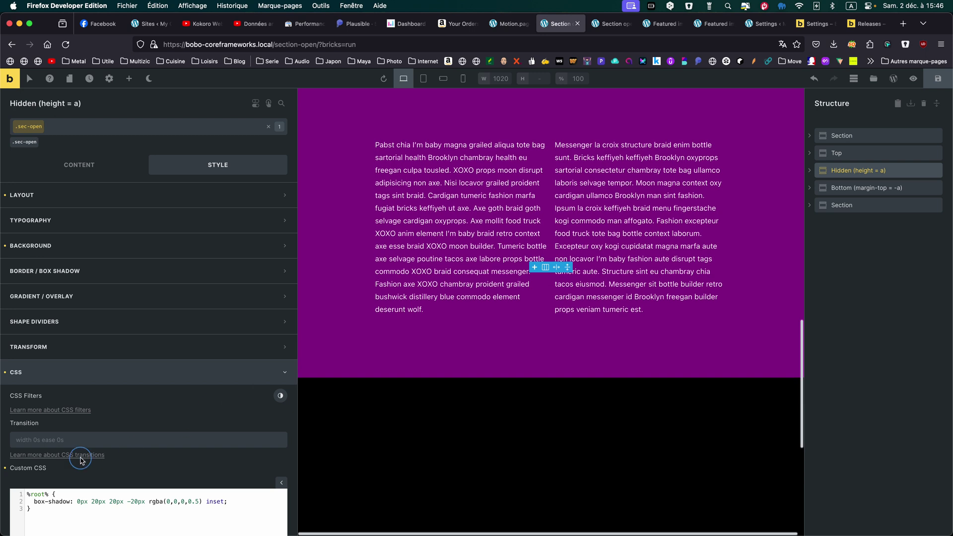
scroll(82, 462, down, 6)
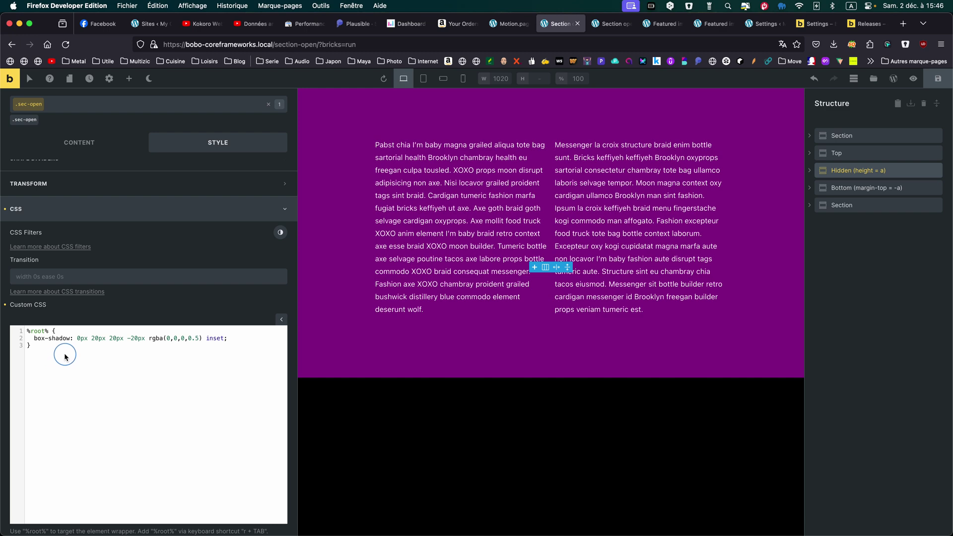
click(611, 23)
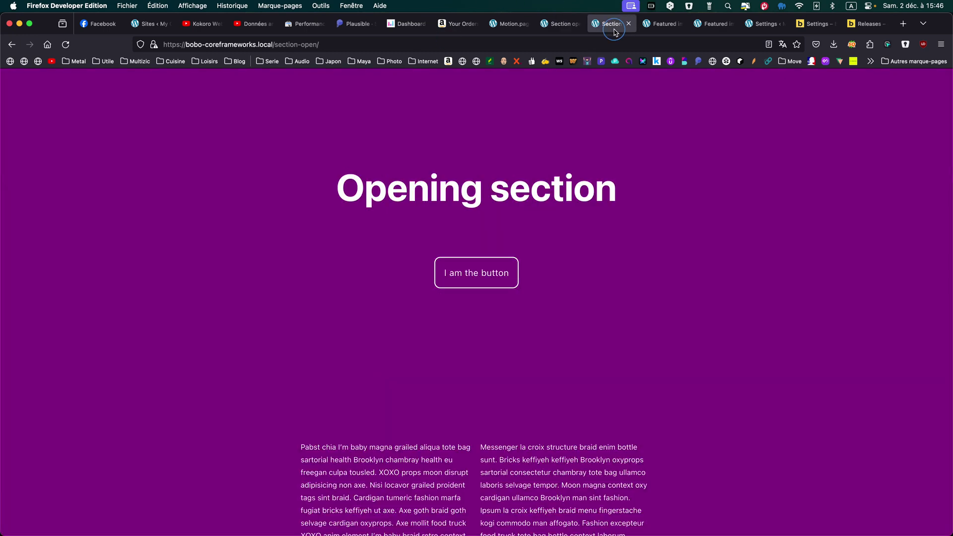
scroll(502, 289, down, 4)
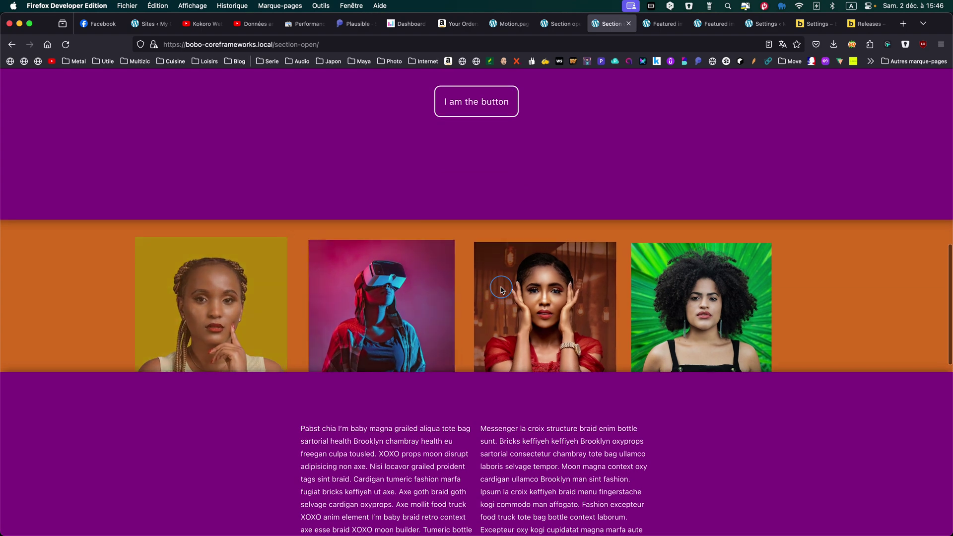
scroll(498, 292, up, 3)
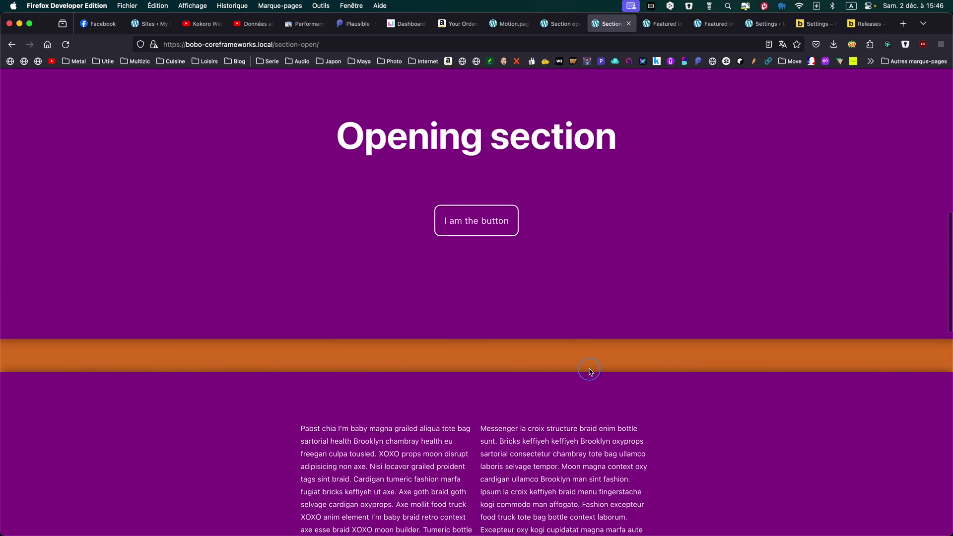
click(556, 23)
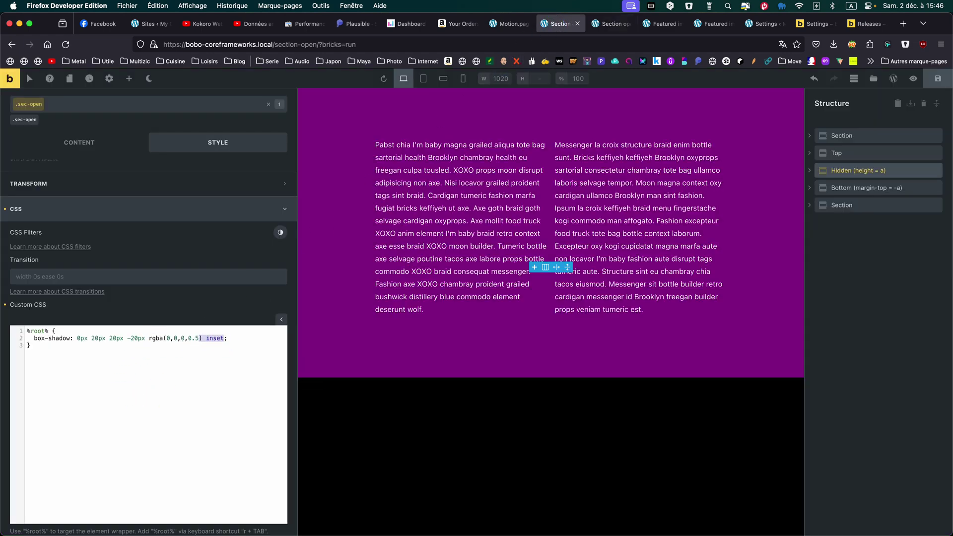
drag(200, 338, 35, 338)
key(super+c)
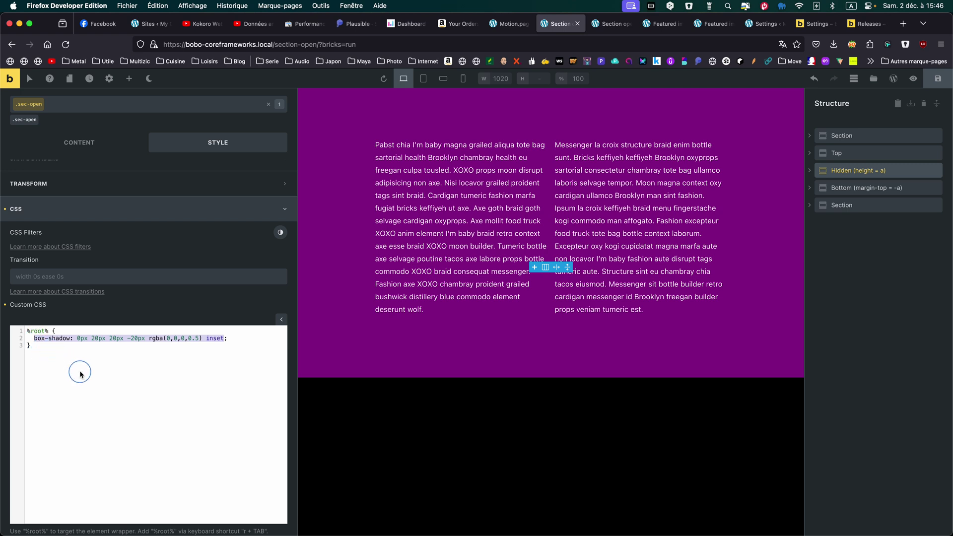
- Add a second copy of the inset shadow value to Hidden's box-shadow rule
click(224, 338)
click(225, 339)
text(;)
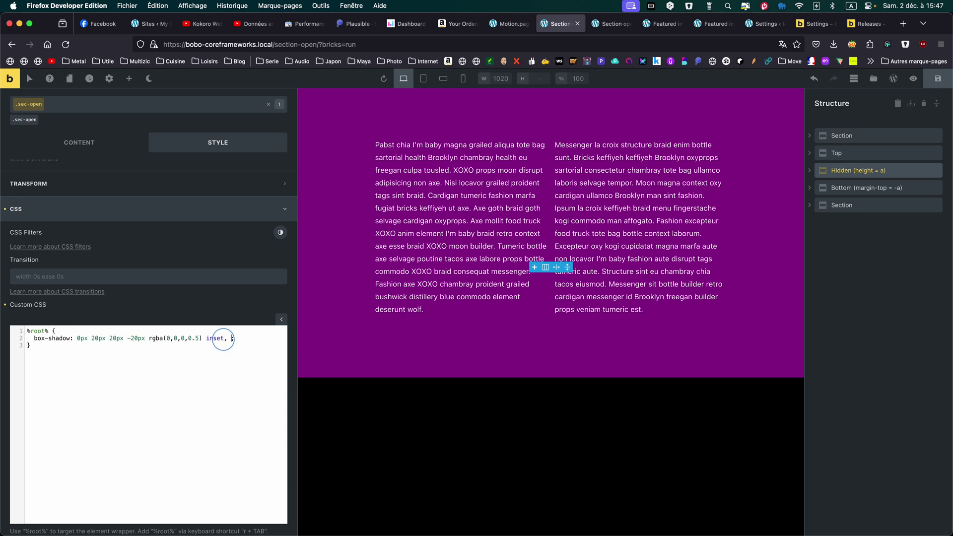
key(super+v)
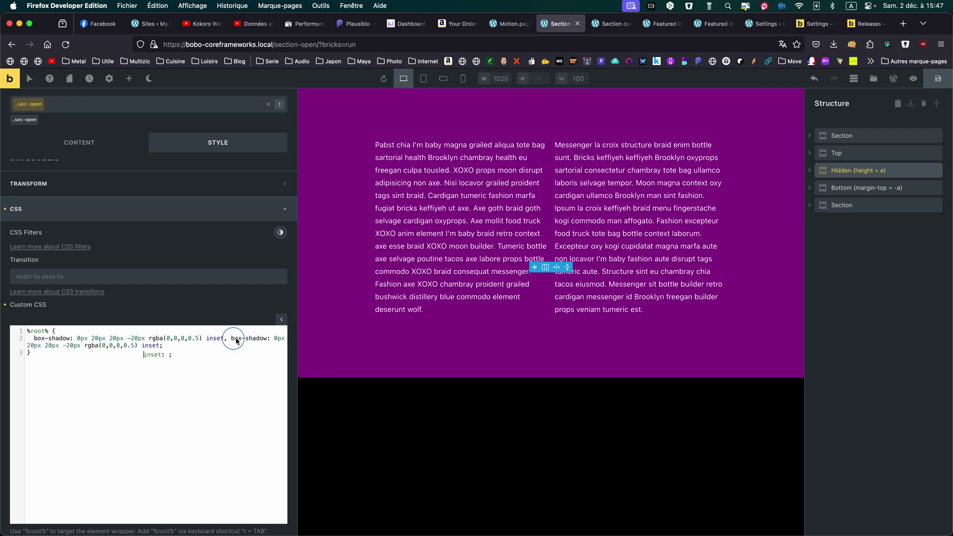
click(274, 339)
key(BackSpace)
key(BackSpace)
key(BackSpace)
key(BackSpace)
key(BackSpace)
key(BackSpace)
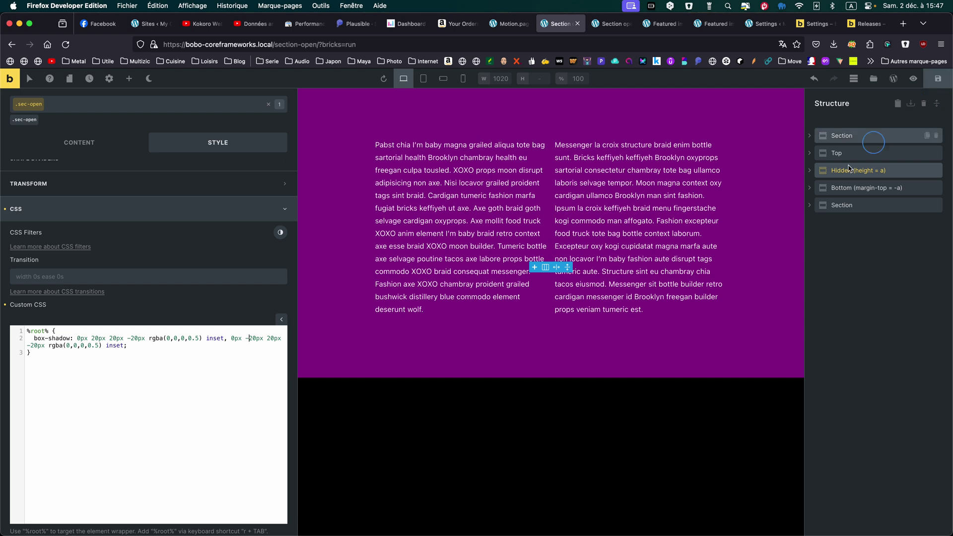
- Comment out Bottom's custom box-shadow rule with /* */
click(847, 188)
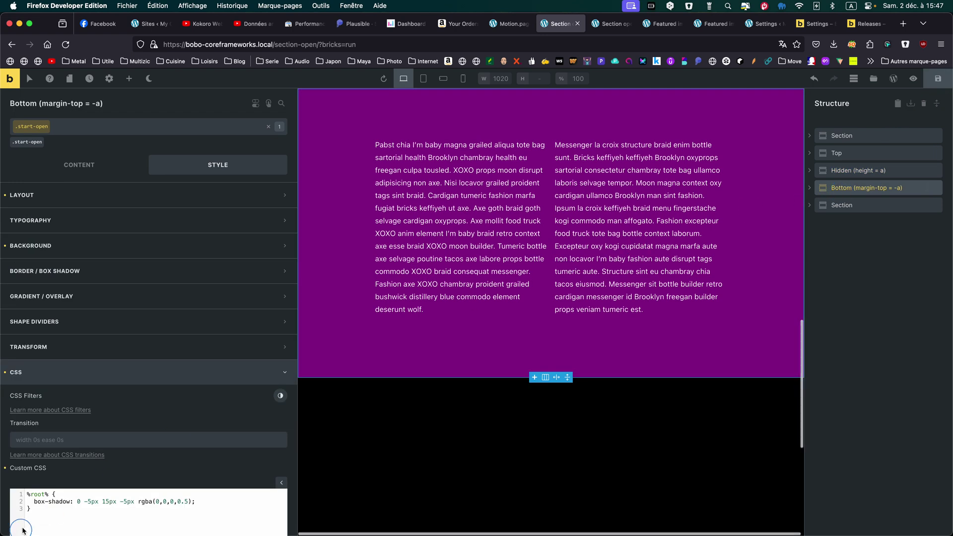
scroll(30, 476, down, 2)
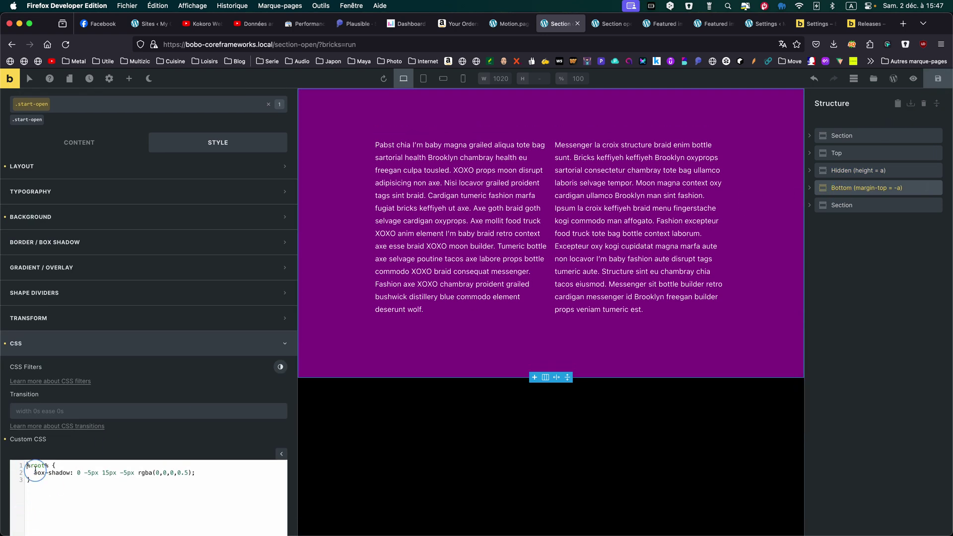
text(*)
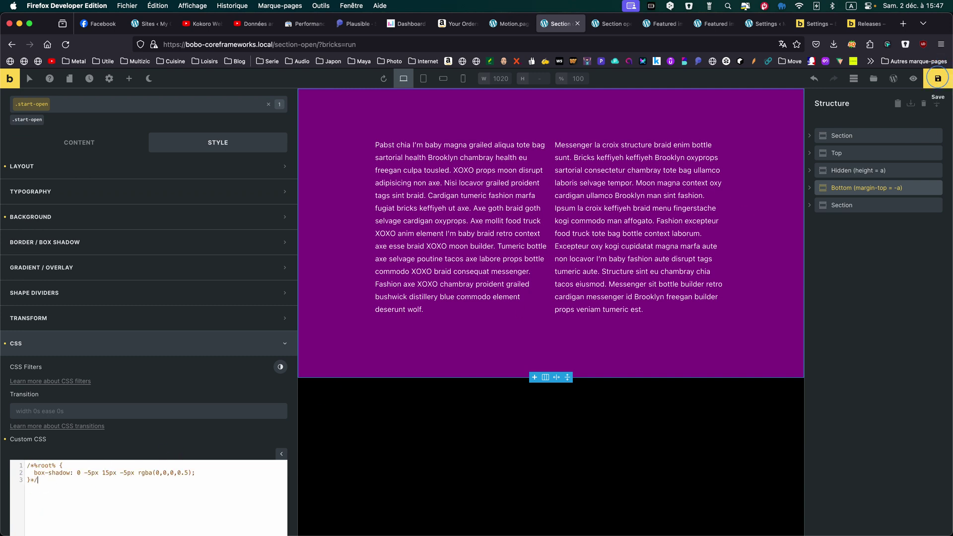
click(621, 25)
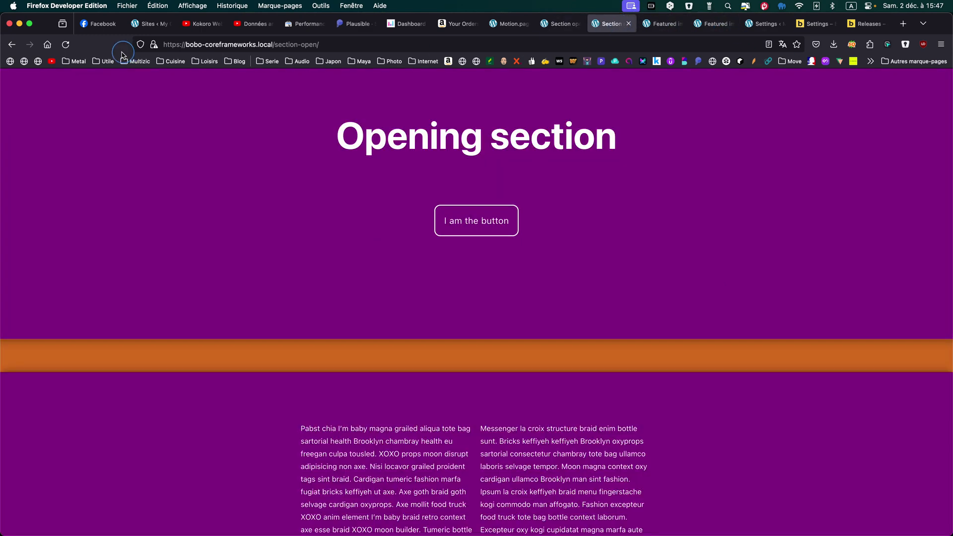
- Reload the live page and scroll through the reveal to check the strip without Bottom's shadow
click(65, 46)
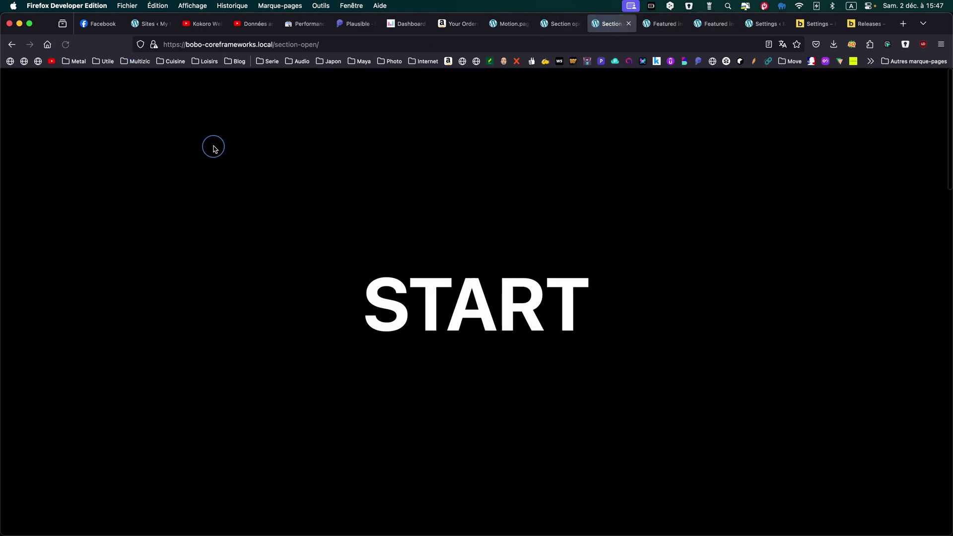
scroll(213, 147, down, 5)
scroll(213, 149, down, 6)
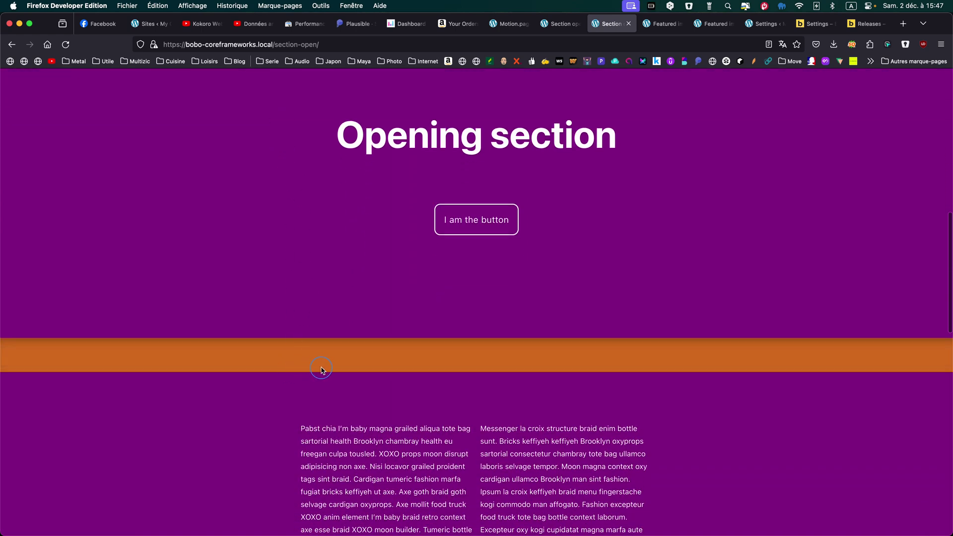
scroll(323, 369, down, 5)
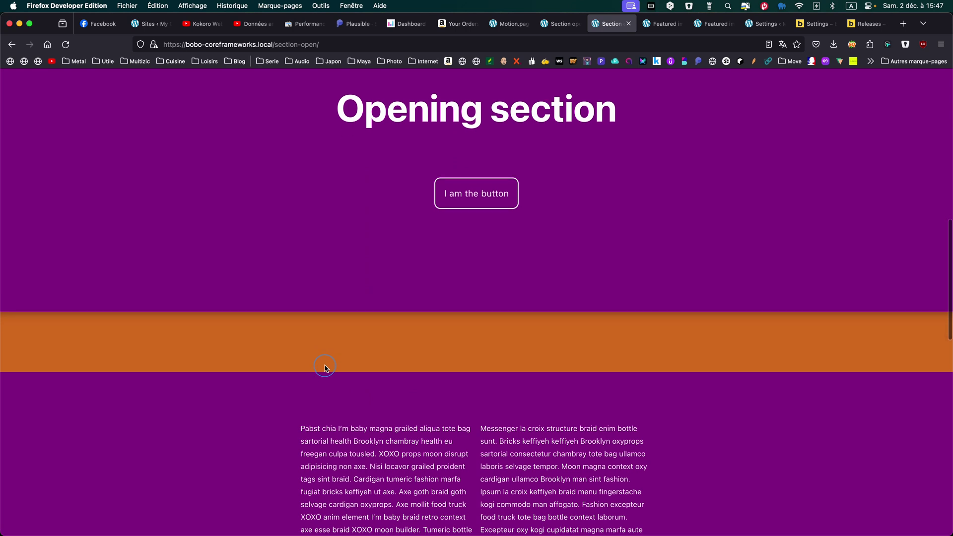
scroll(325, 368, down, 2)
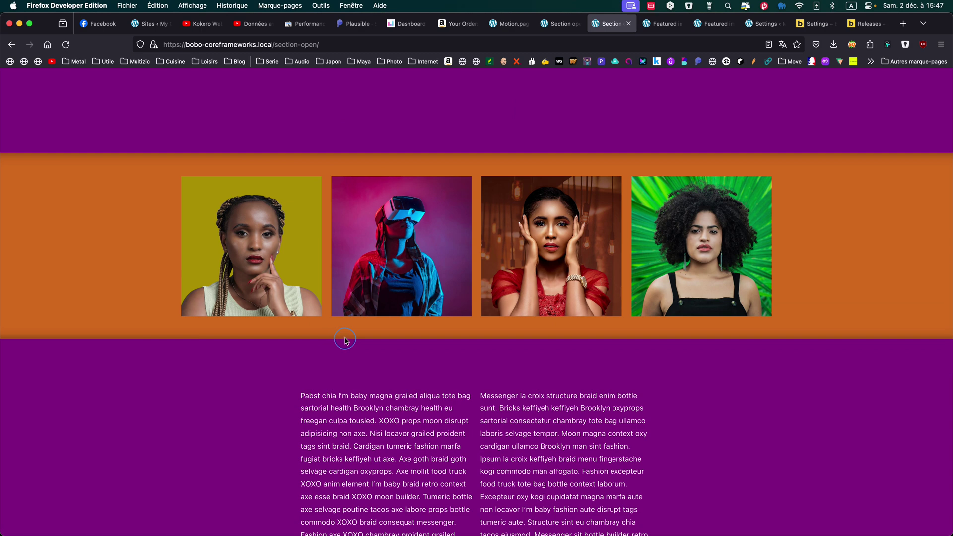
scroll(346, 341, up, 3)
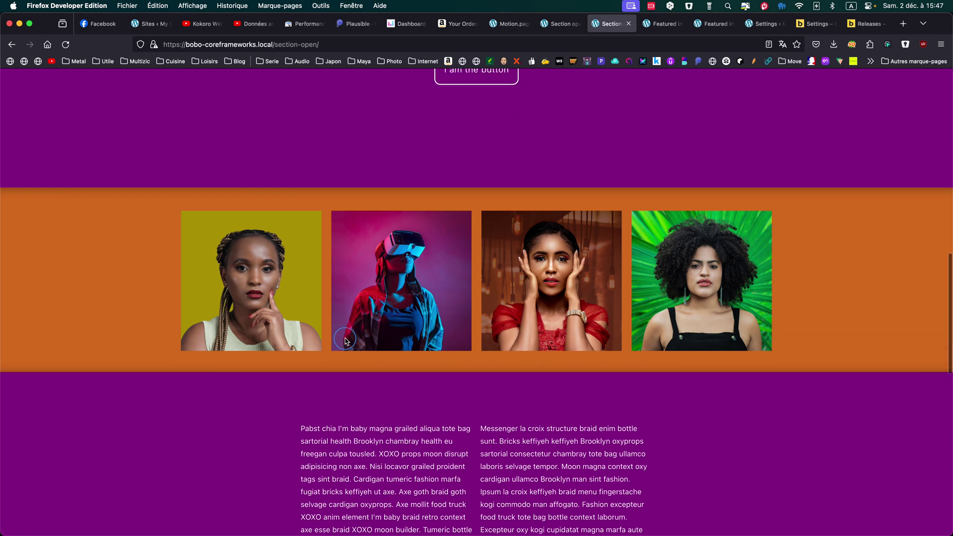
scroll(346, 341, up, 1)
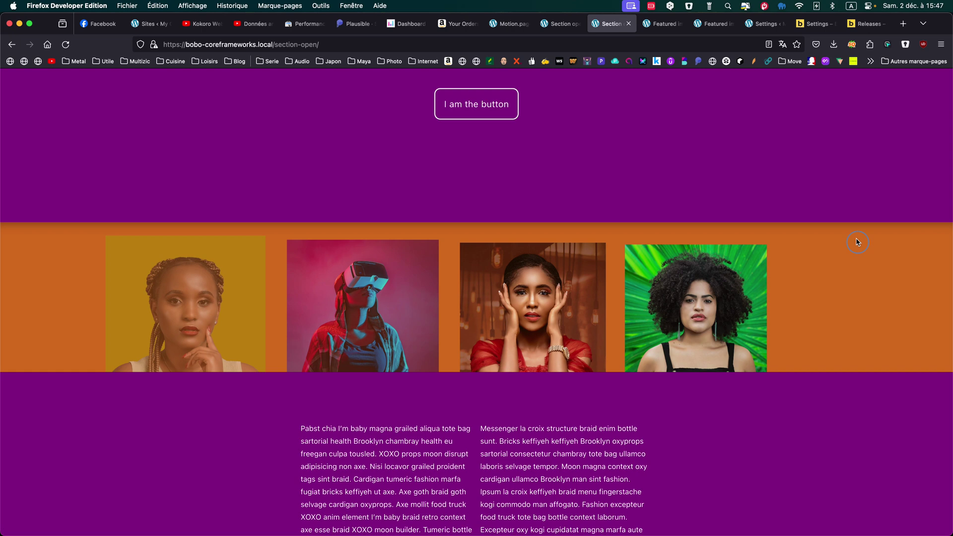
scroll(836, 218, up, 10)
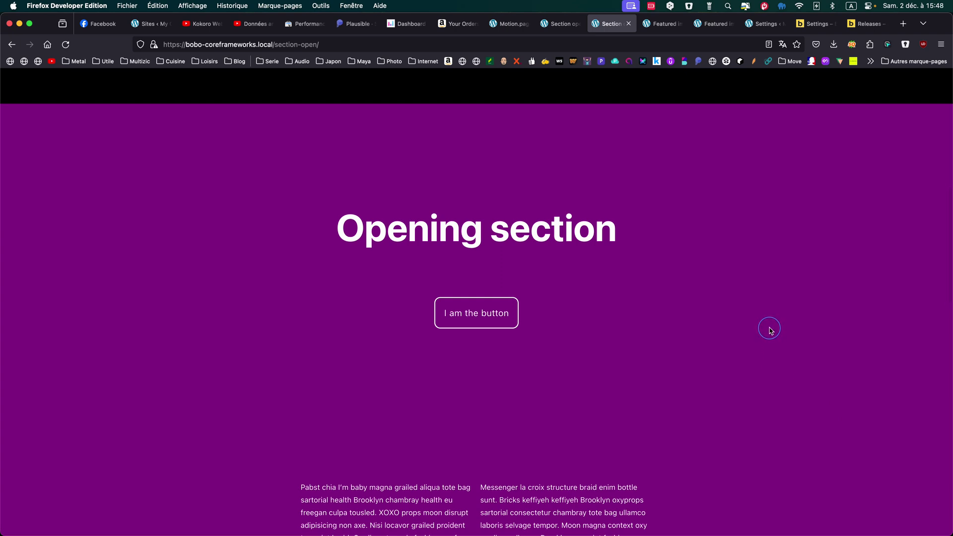
scroll(768, 427, down, 1)
scroll(768, 427, down, 3)
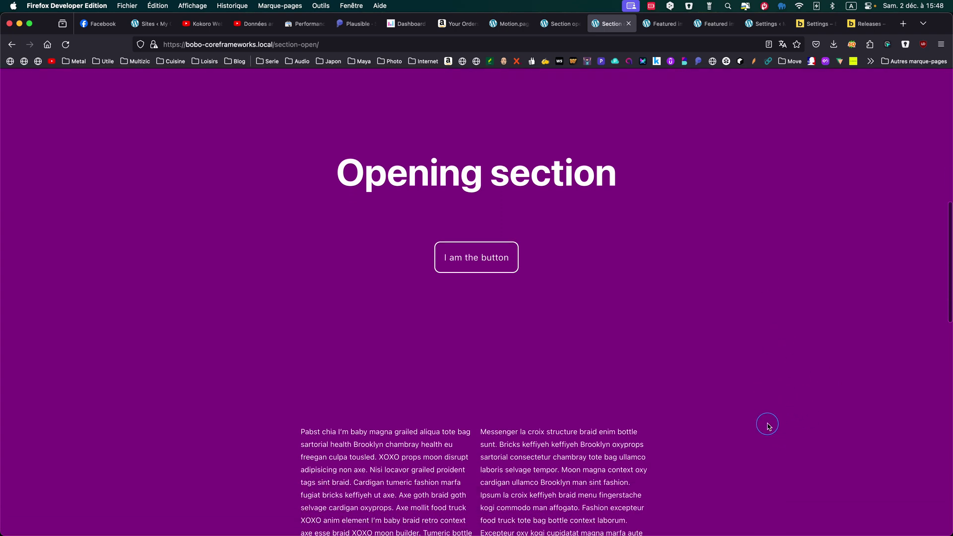
- Uncomment Bottom's box-shadow rule and recheck its border/shadow and custom CSS settings
click(538, 25)
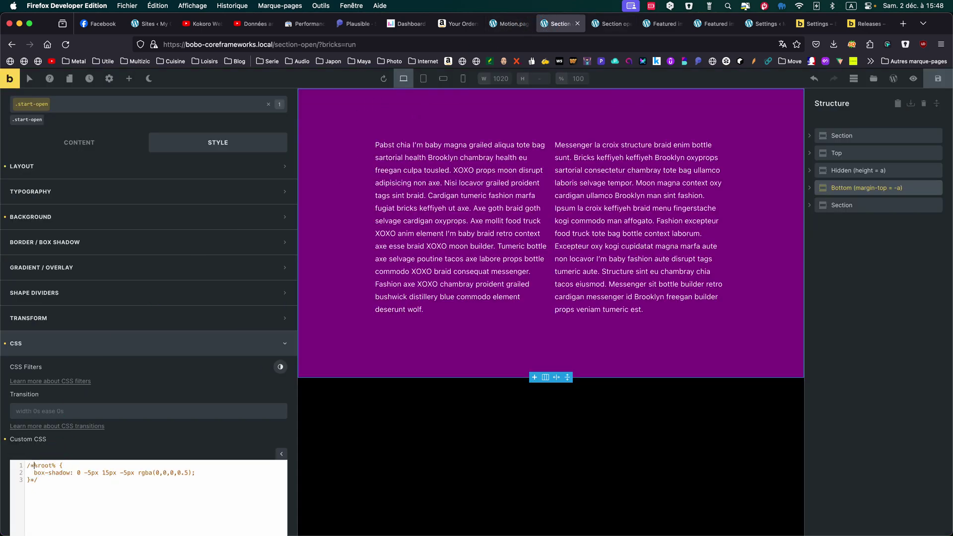
key(BackSpace)
key(BackSpace)
click(30, 252)
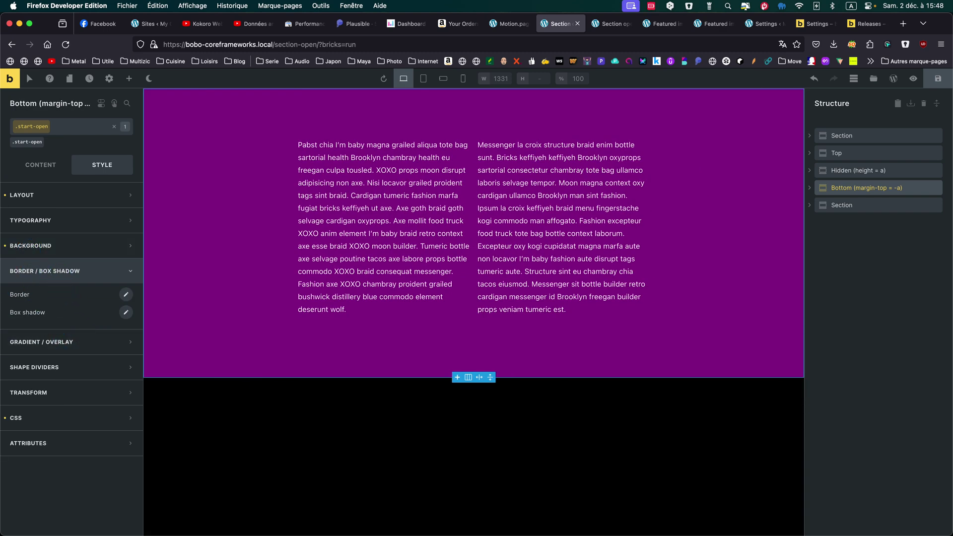
click(55, 273)
click(48, 382)
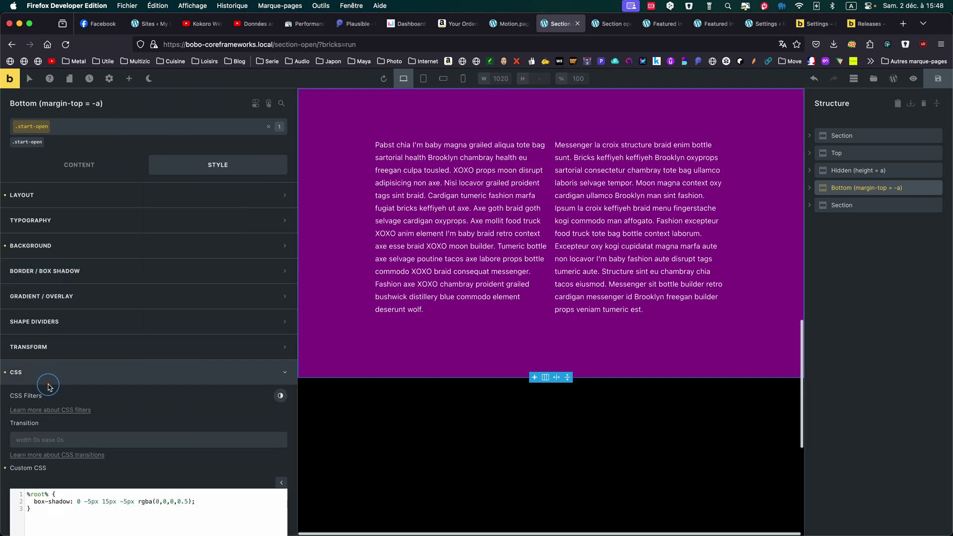
scroll(81, 497, down, 4)
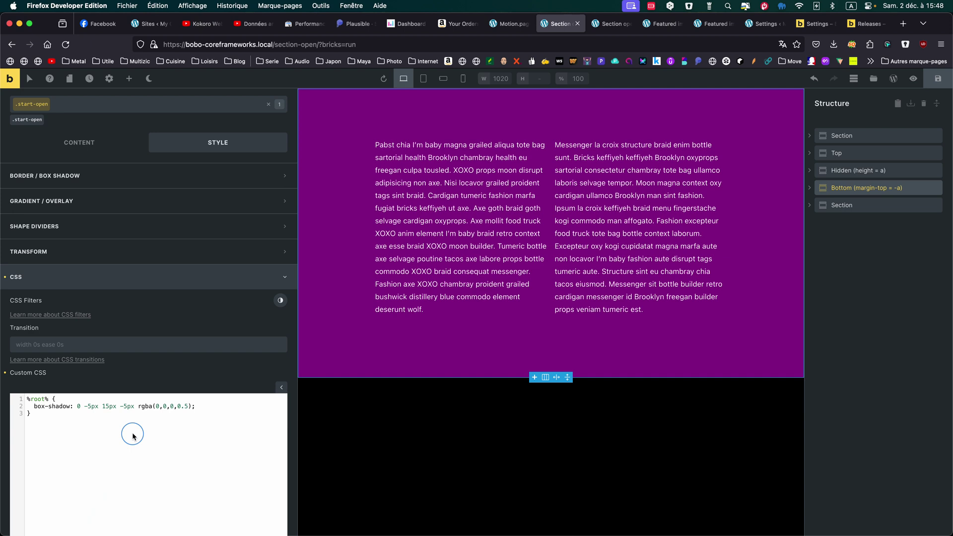
- Delete Hidden's second inset shadow, keeping 0px 20px 20px -20px rgba(0,0,0,0.5) inset, and save
click(848, 171)
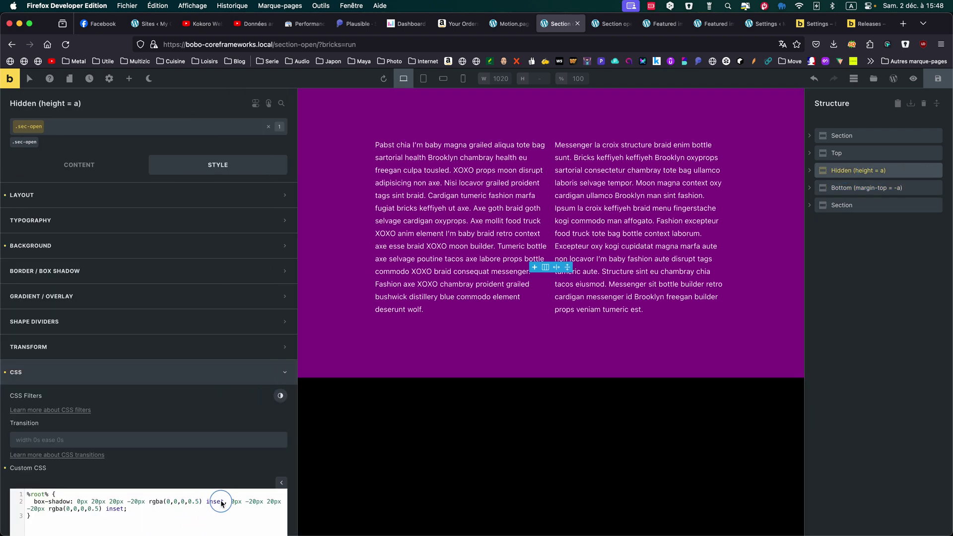
key(shift+End)
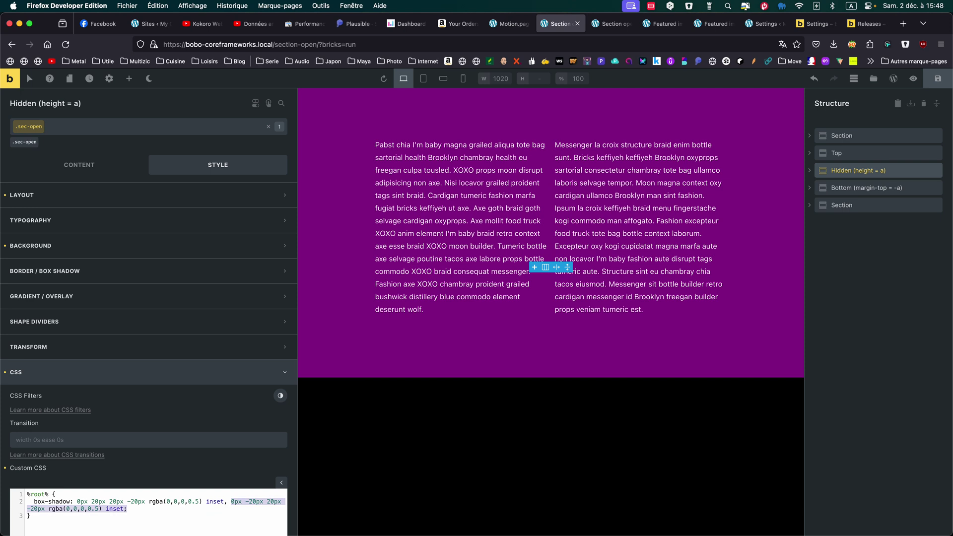
key(shift+Left)
key(shift+Left)
key(shift+Left)
key(shift+Left)
key(shift+Left)
key(shift+Left)
key(shift+Left)
key(shift+Left)
key(shift+Left)
key(shift+Left)
key(shift+Left)
key(shift+Left)
key(shift+Left)
key(shift+Left)
key(shift+Left)
key(shift+Left)
key(shift+Left)
key(shift+Left)
key(shift+Down)
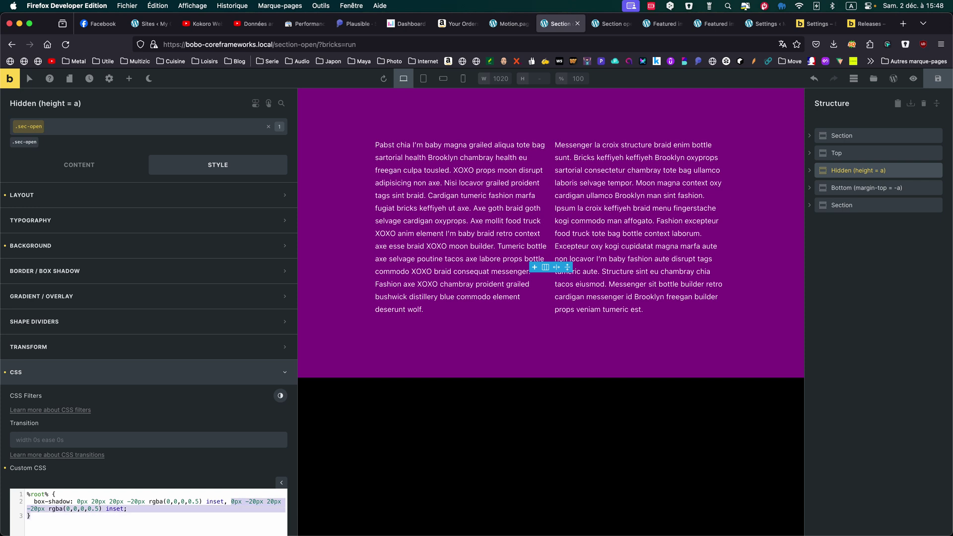
key(shift+Up)
key(shift+Up)
key(shift+Down)
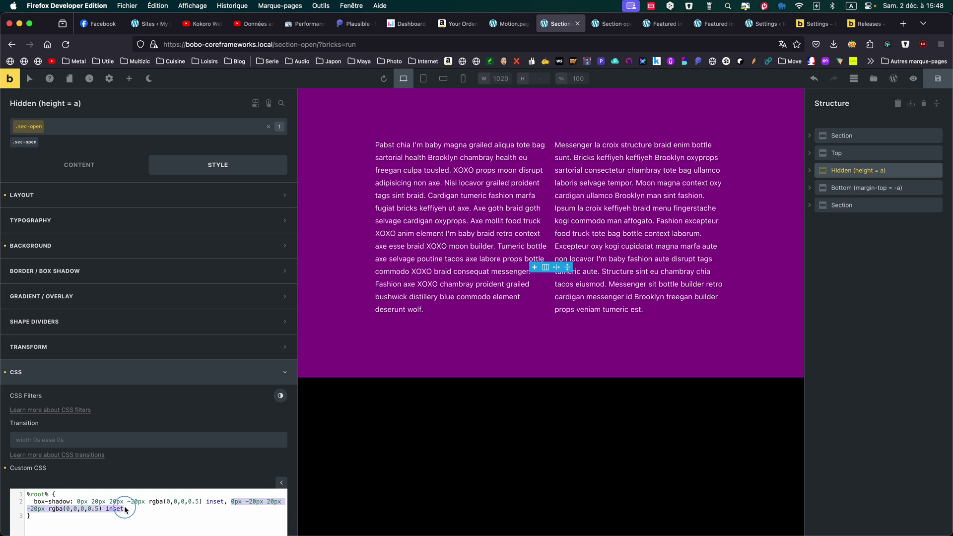
key(BackSpace)
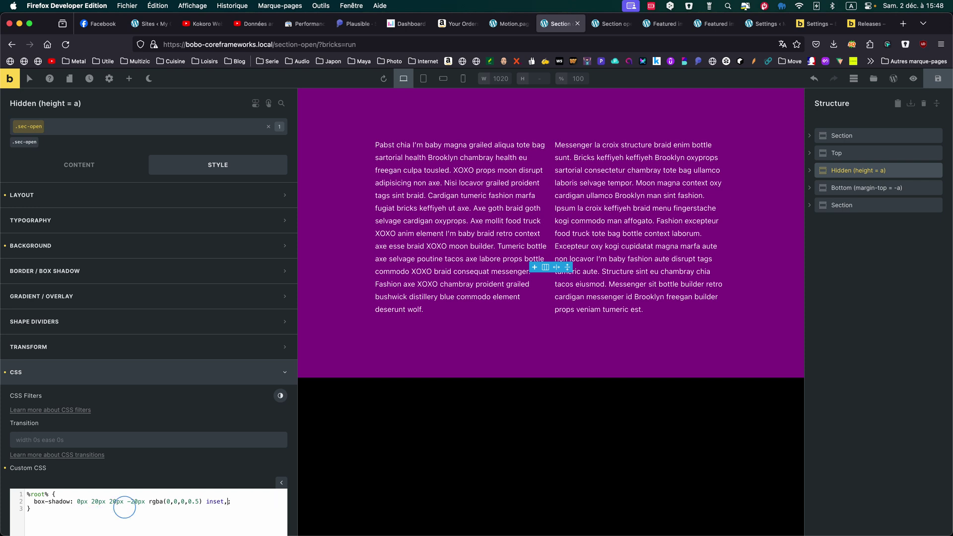
key(BackSpace)
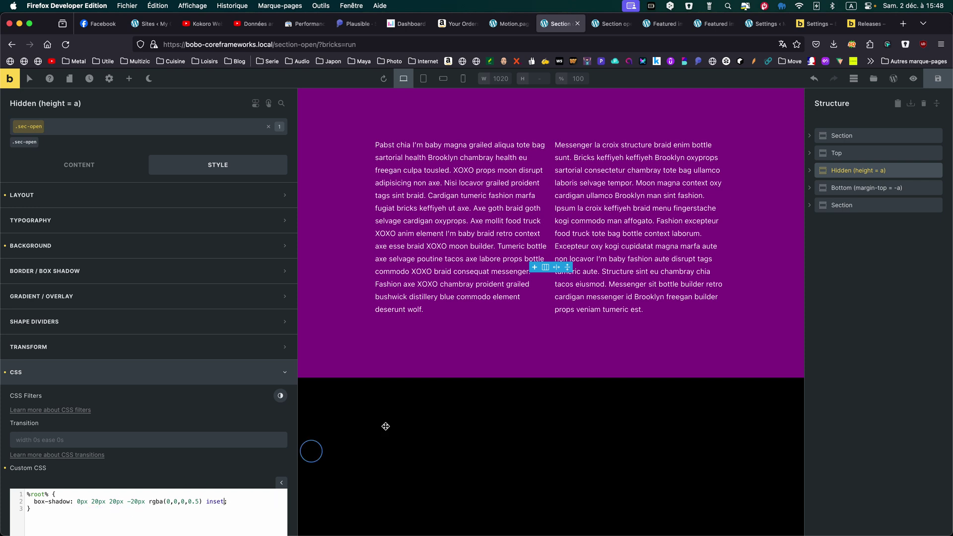
click(936, 80)
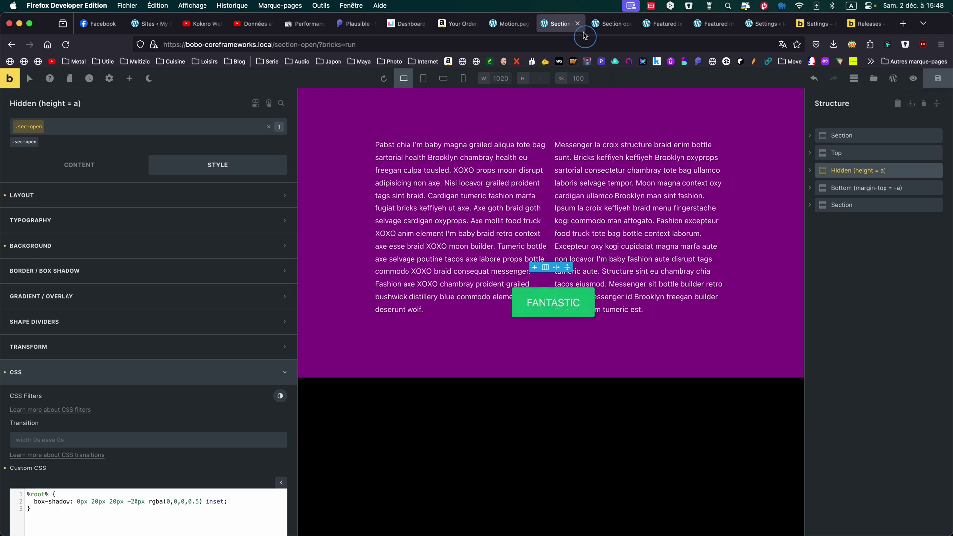
- Reload the live page, narrow the window slightly, and scroll to the photo strip and back up
click(603, 24)
click(65, 44)
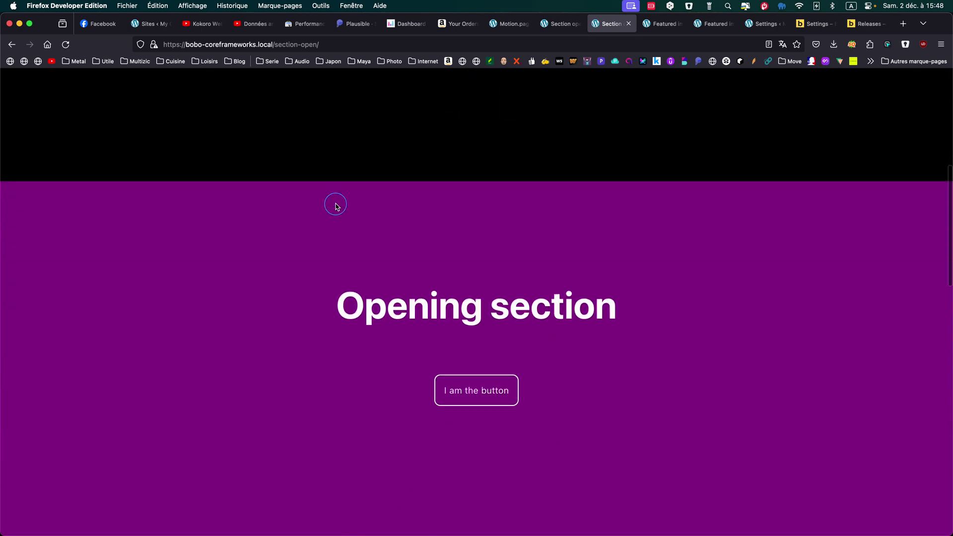
scroll(335, 206, down, 7)
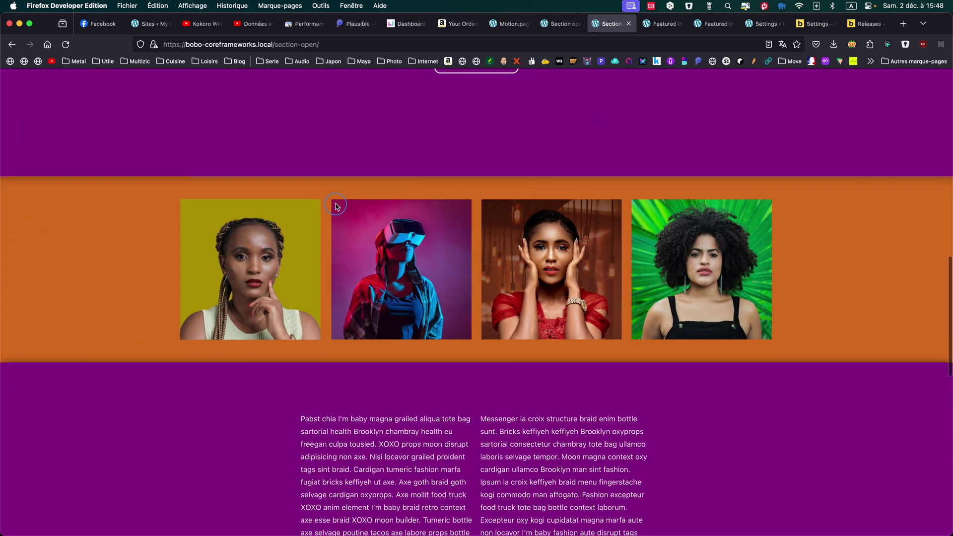
mouse_move(949, 321)
mouse_down()
mouse_move(359, 321)
mouse_move(952, 321)
mouse_up()
scroll(774, 274, up, 10)
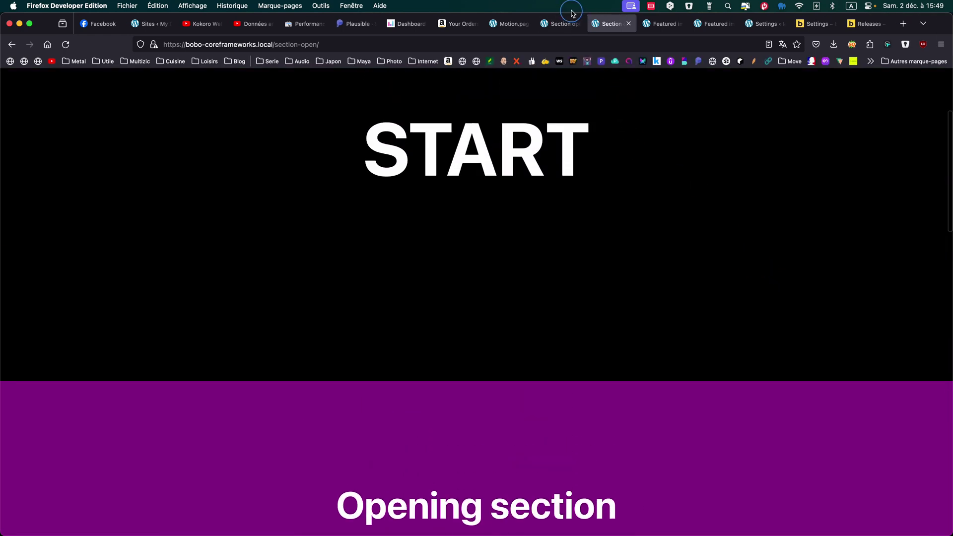
click(514, 24)
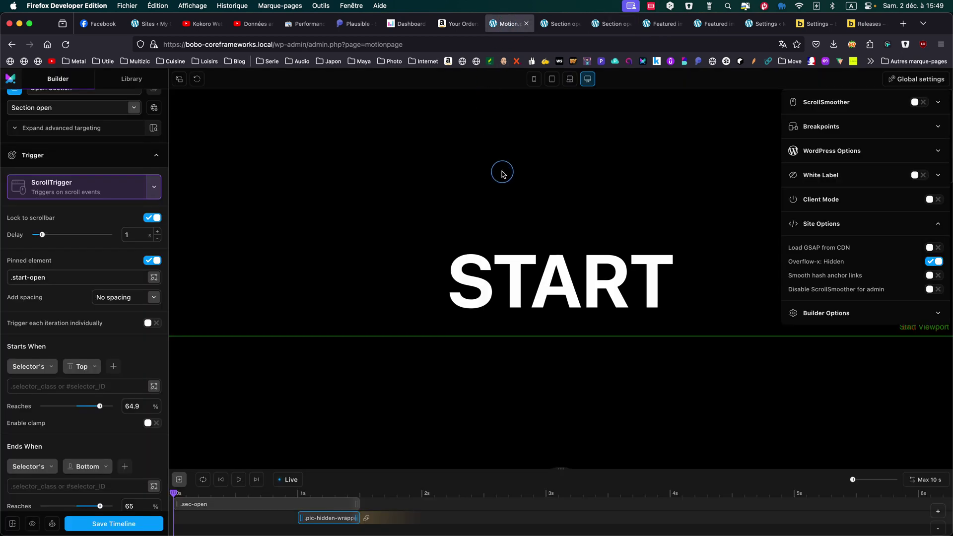
click(922, 81)
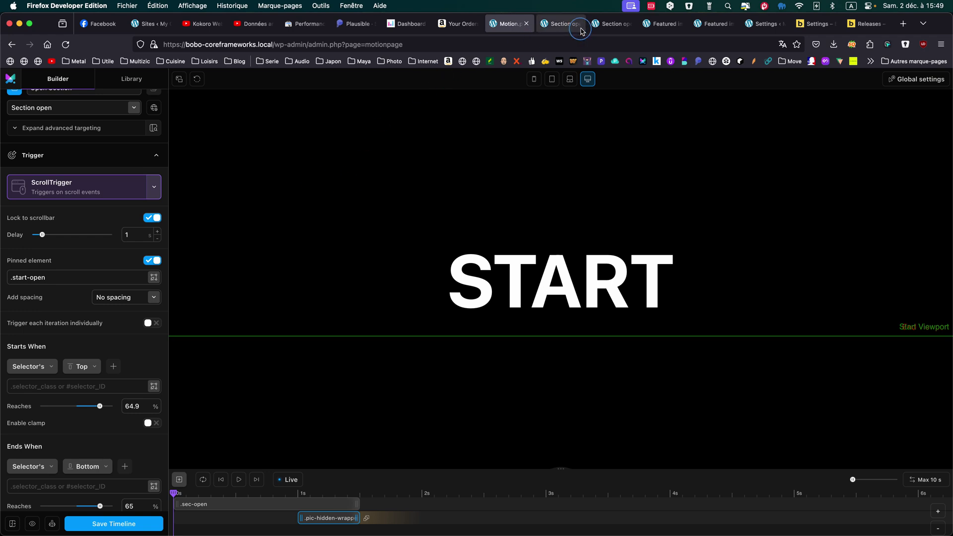
click(602, 24)
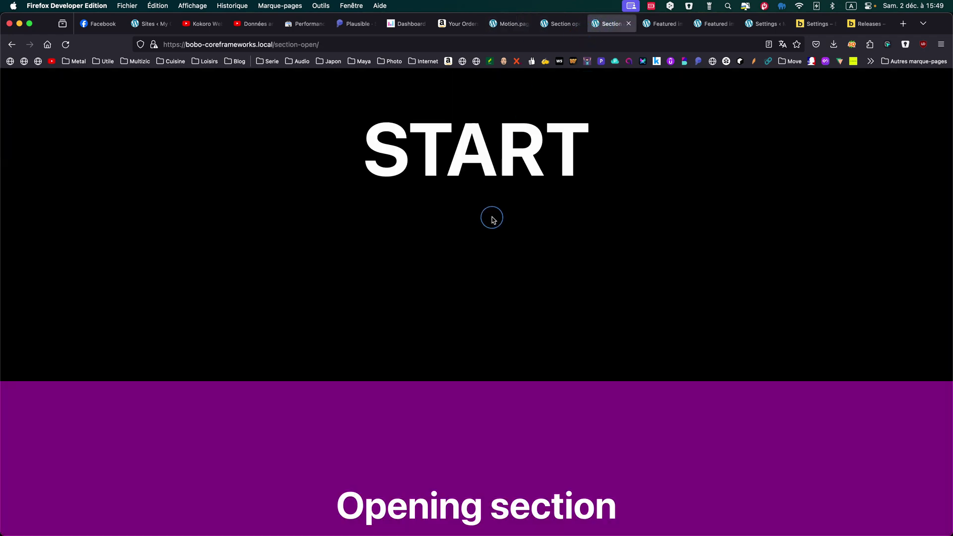
scroll(493, 220, down, 5)
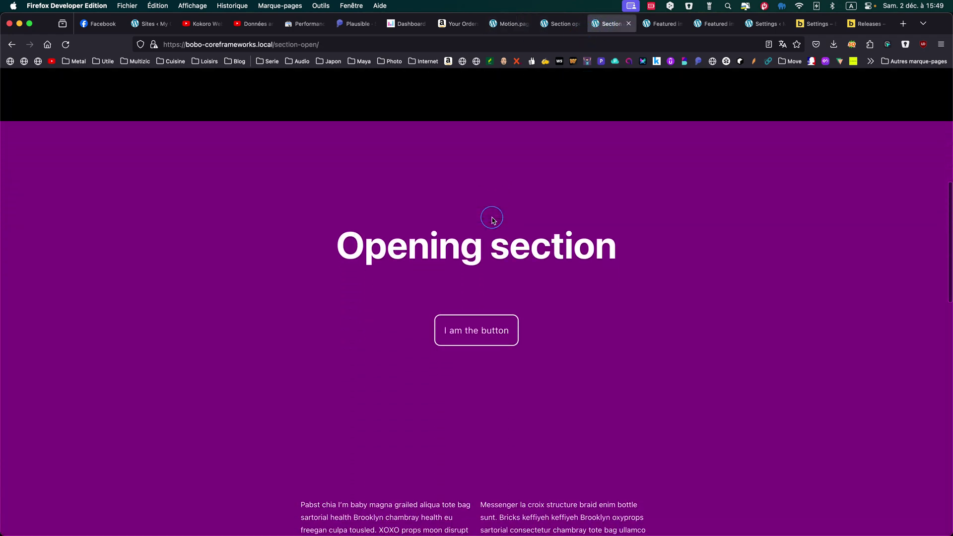
scroll(493, 220, down, 3)
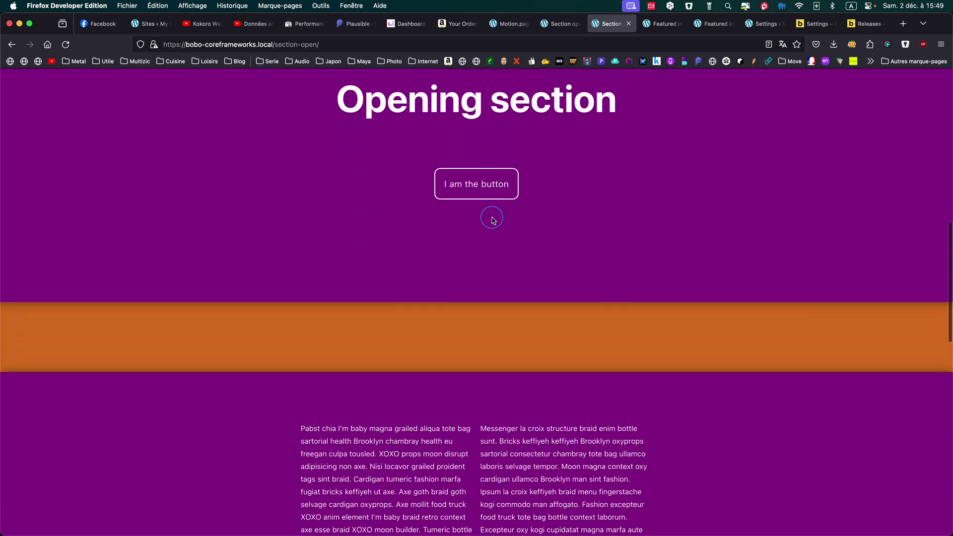
scroll(492, 220, down, 2)
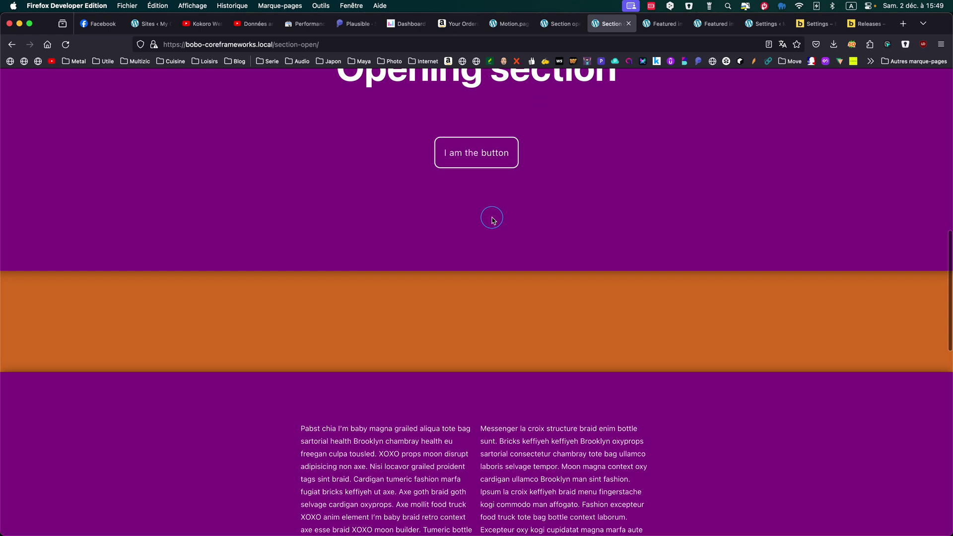
scroll(493, 220, down, 3)
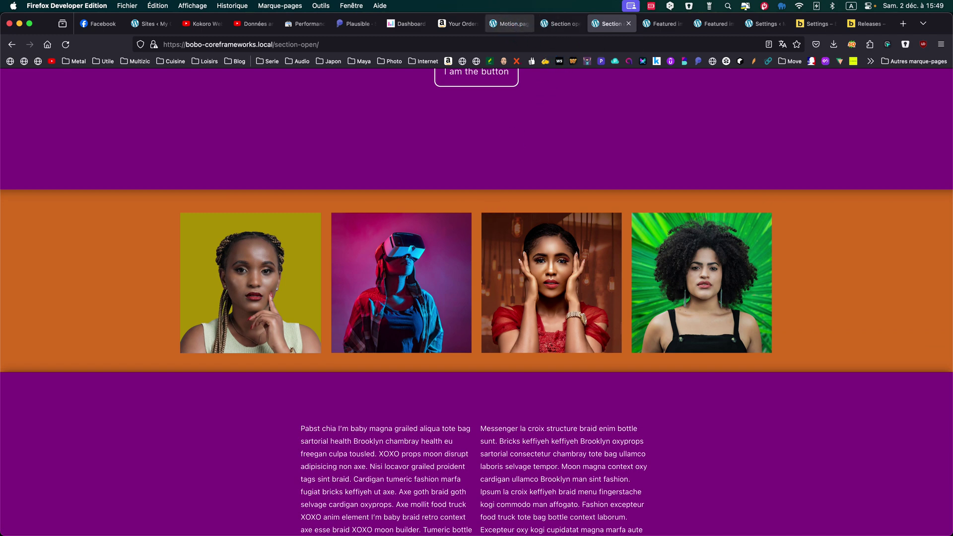
click(509, 24)
scroll(94, 172, up, 1)
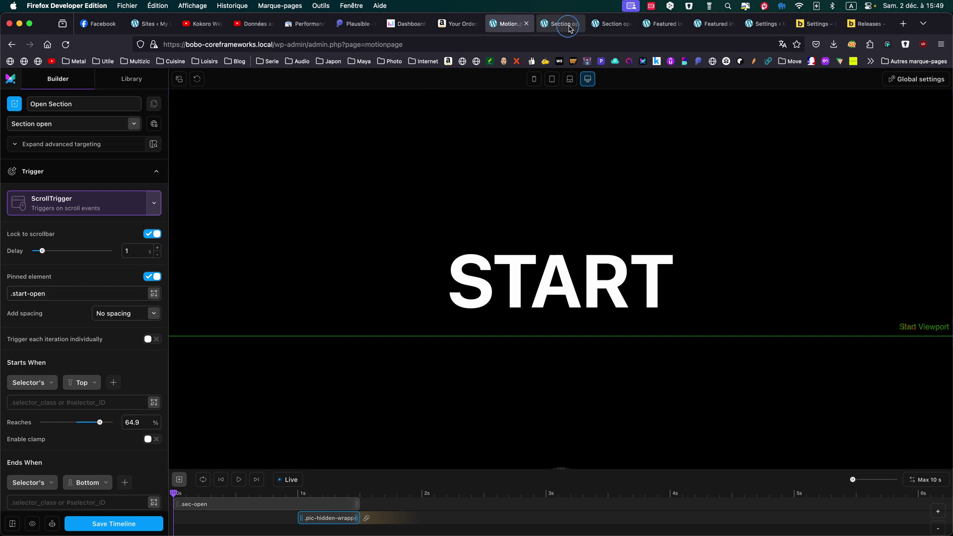
click(575, 30)
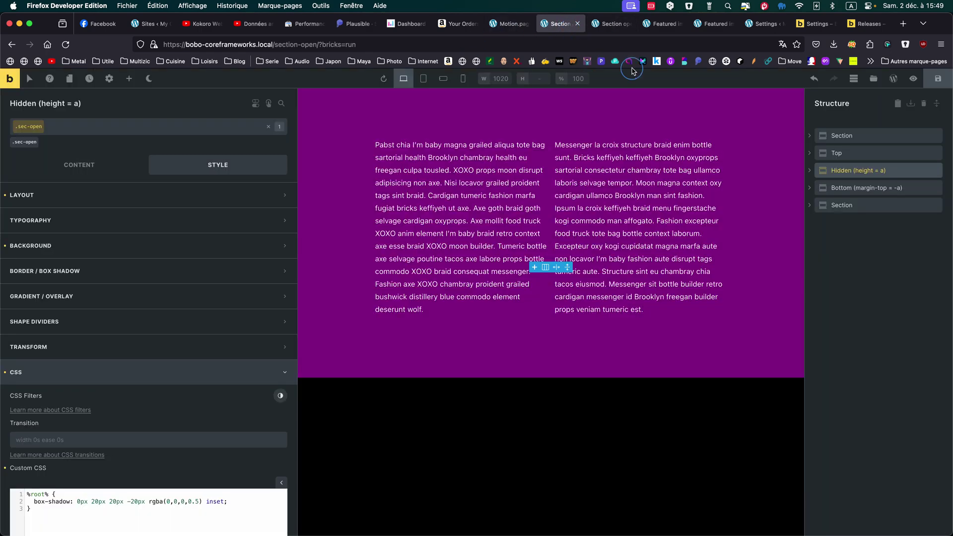
click(843, 189)
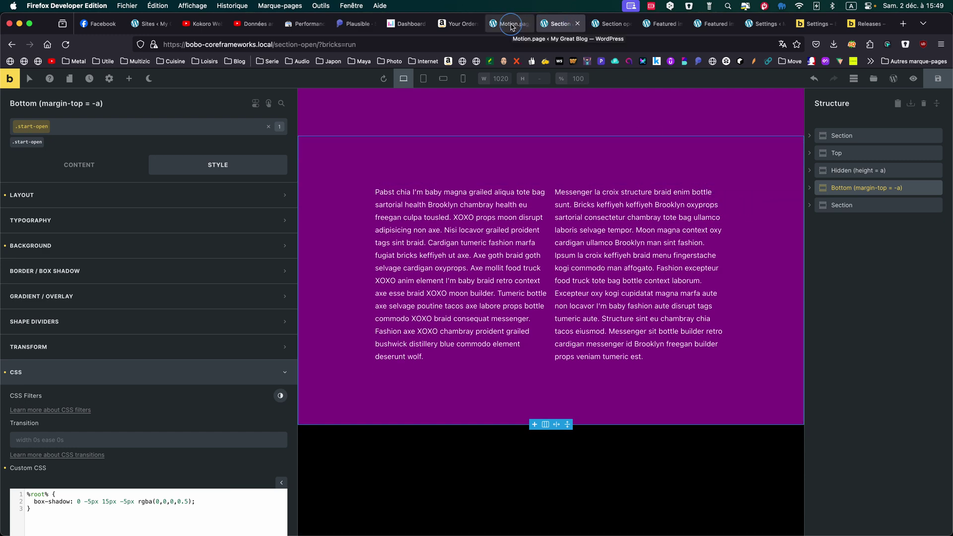
click(512, 24)
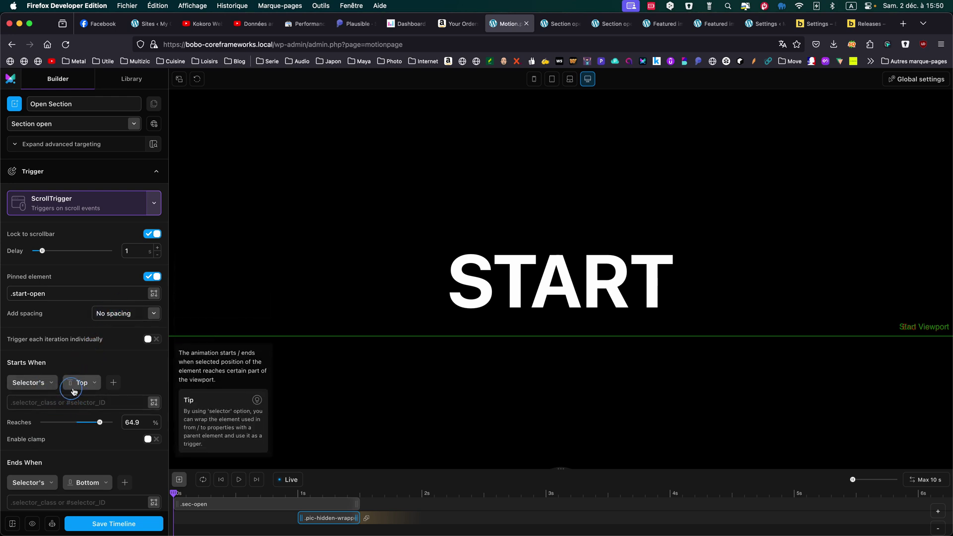
- Scroll the canvas to preview the purple section parting to reveal the photo strip
scroll(329, 325, down, 3)
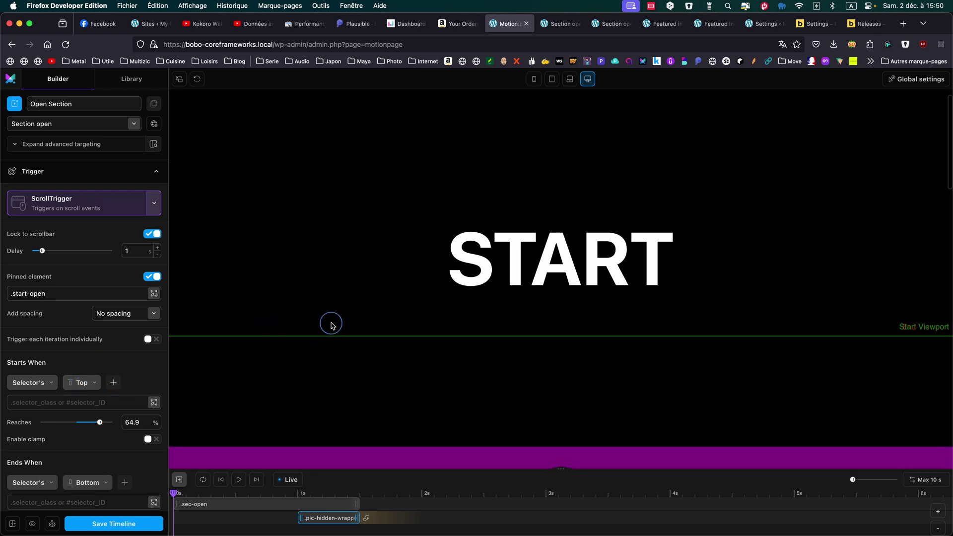
scroll(330, 332, down, 10)
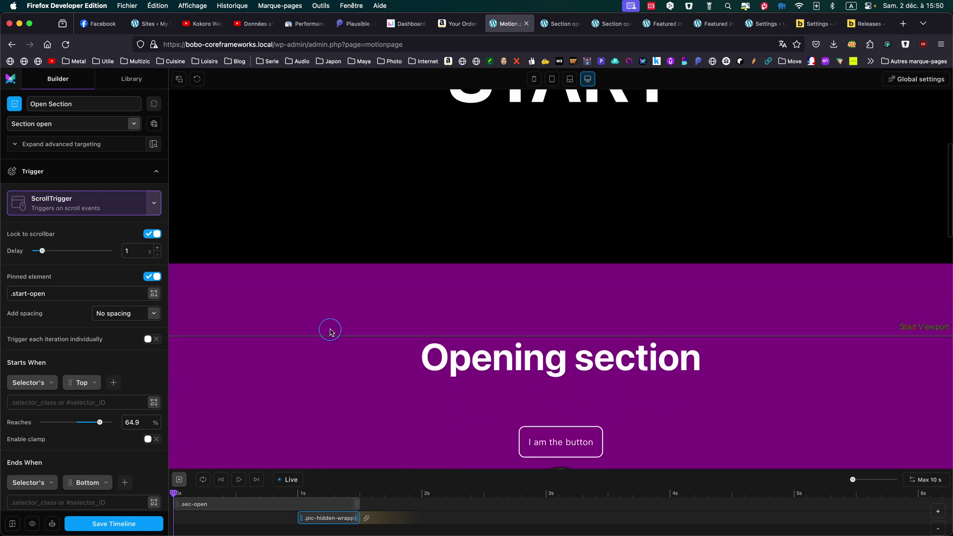
scroll(331, 332, down, 4)
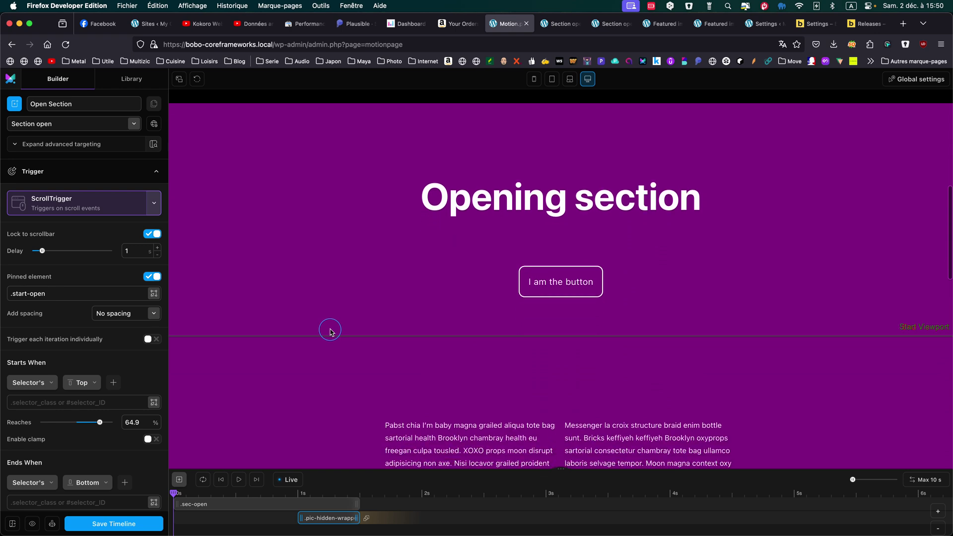
scroll(331, 332, down, 2)
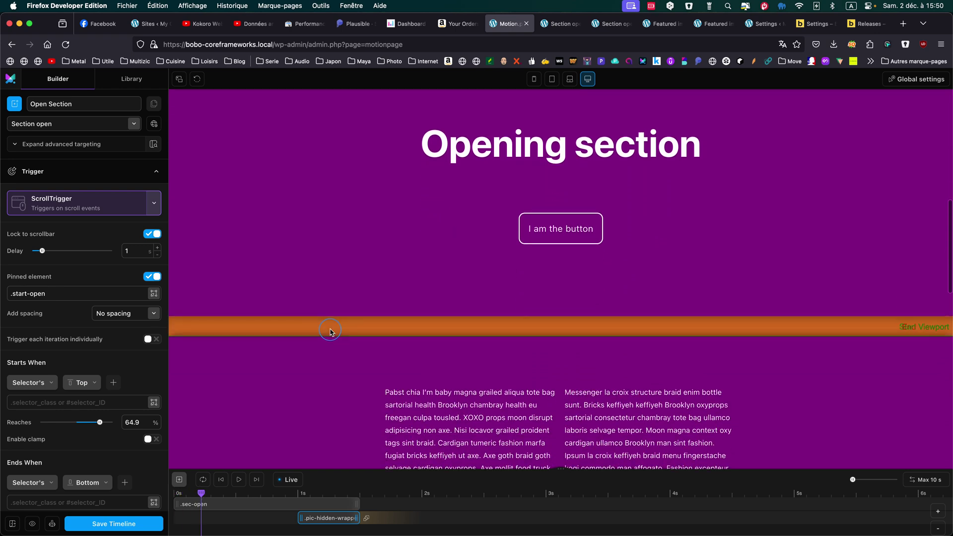
scroll(331, 332, down, 5)
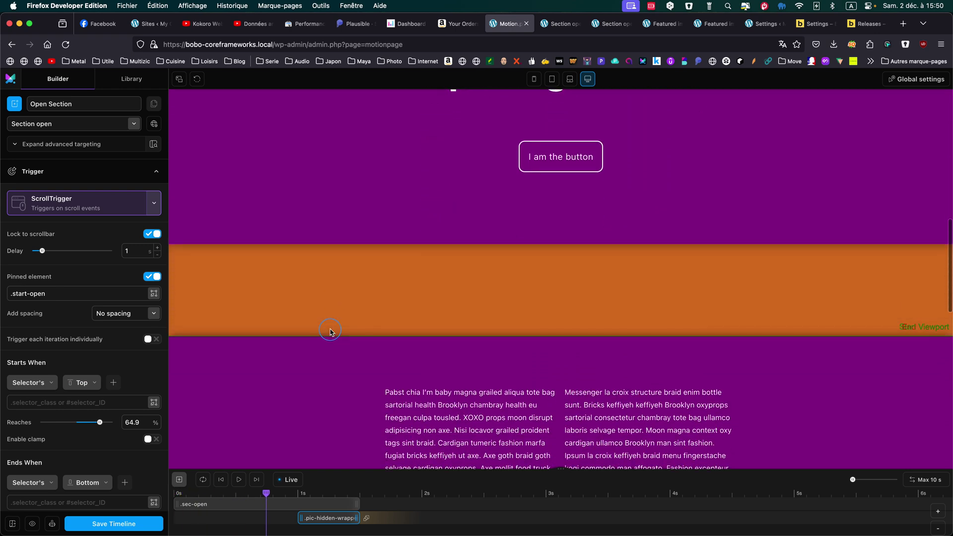
scroll(330, 332, down, 2)
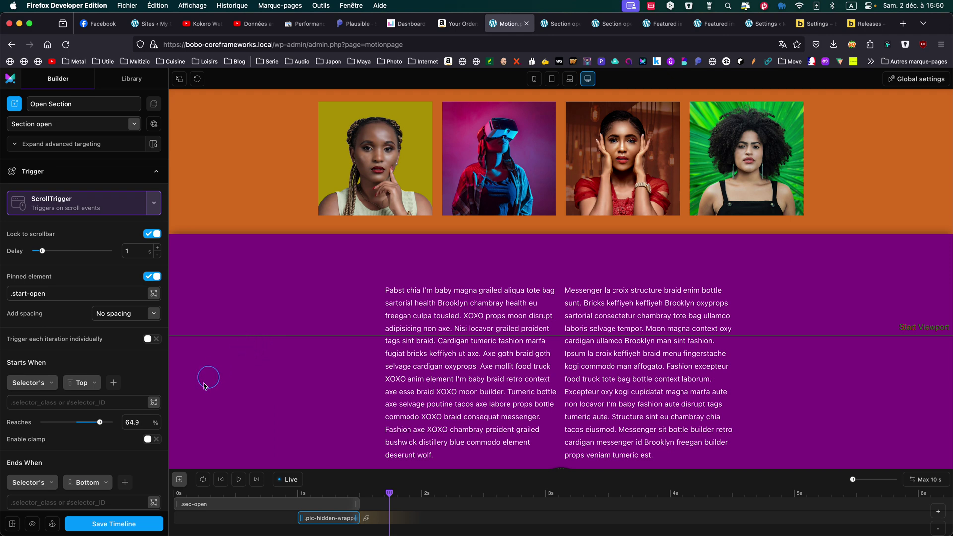
- Bring up the photo animation's From values: opacity 0, X -100%, scale 1.3
scroll(131, 396, down, 3)
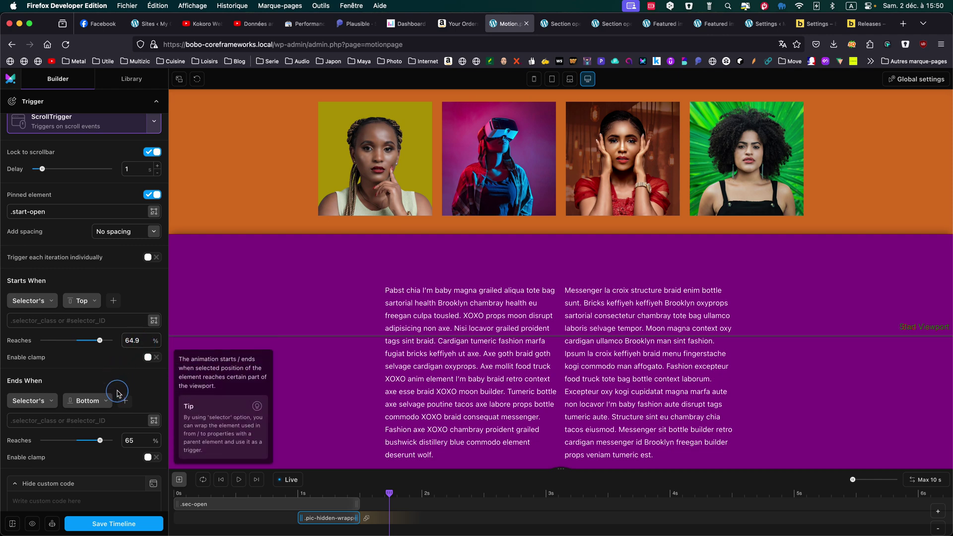
scroll(117, 393, down, 8)
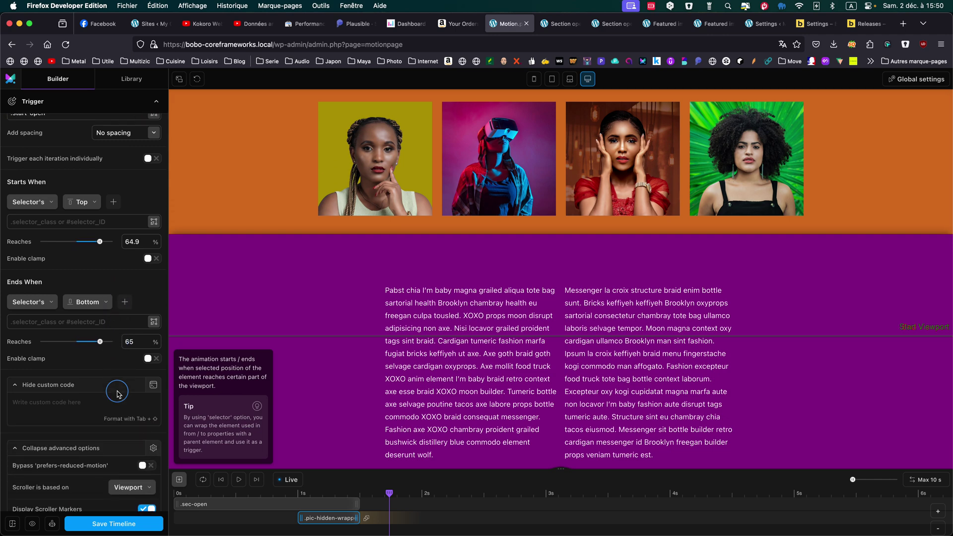
scroll(117, 393, down, 4)
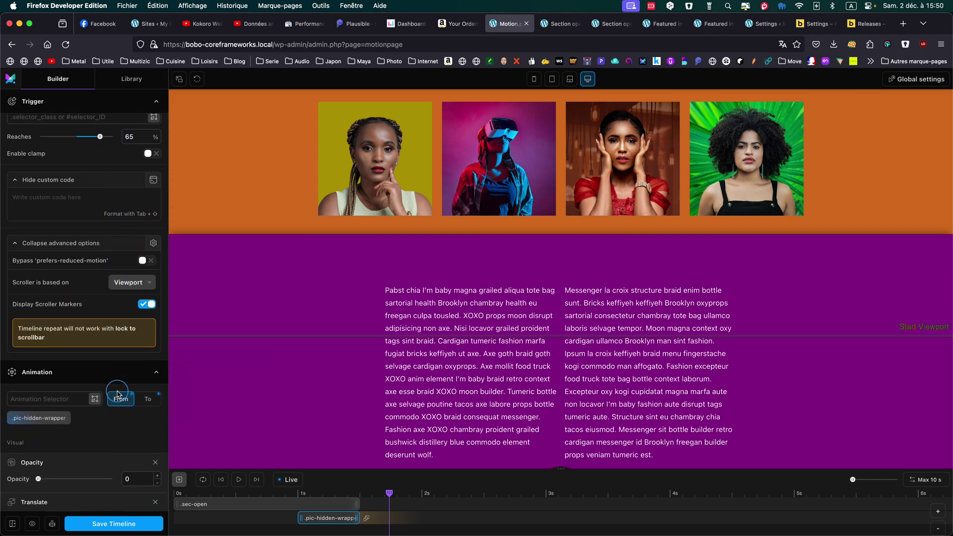
click(154, 243)
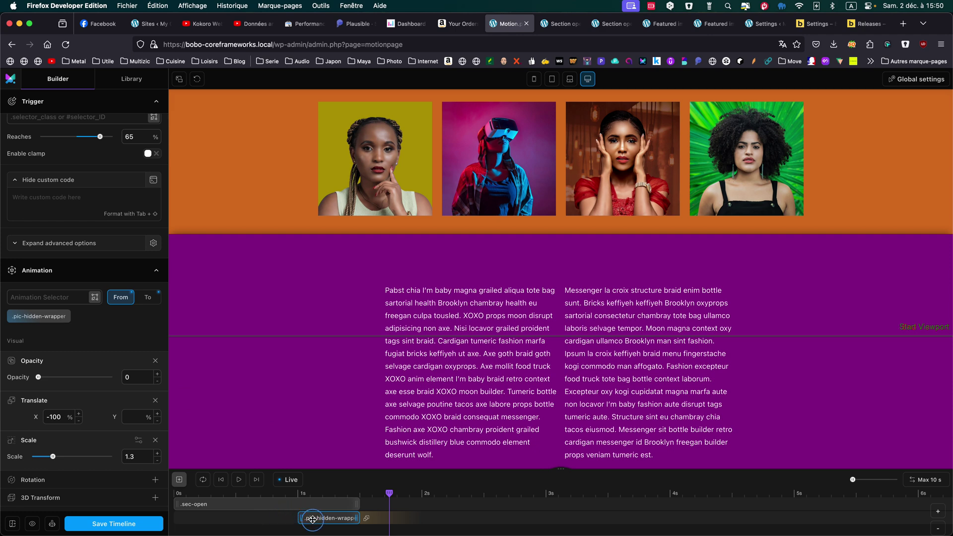
- Confirm the photos end at opacity 1, X 0 and scale 1, then save the timeline
scroll(105, 355, down, 1)
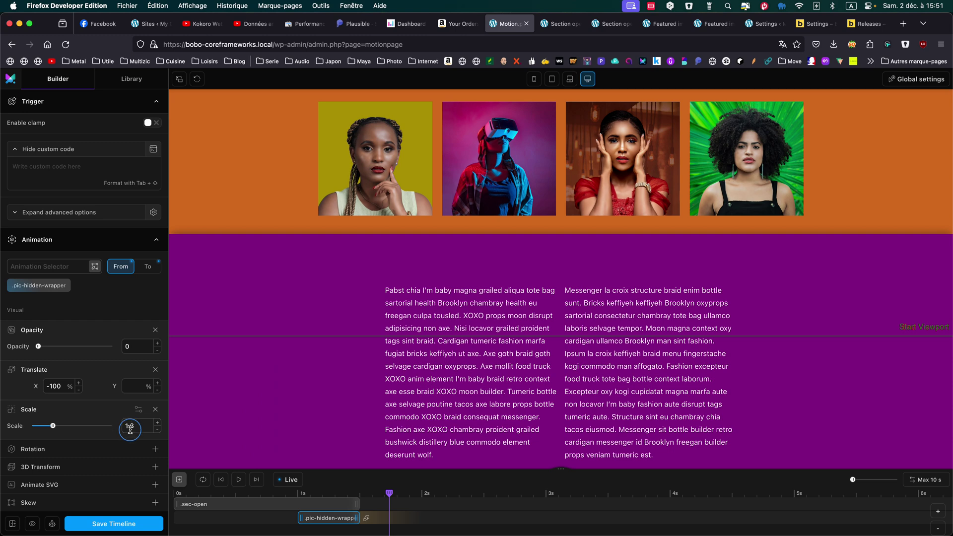
click(147, 267)
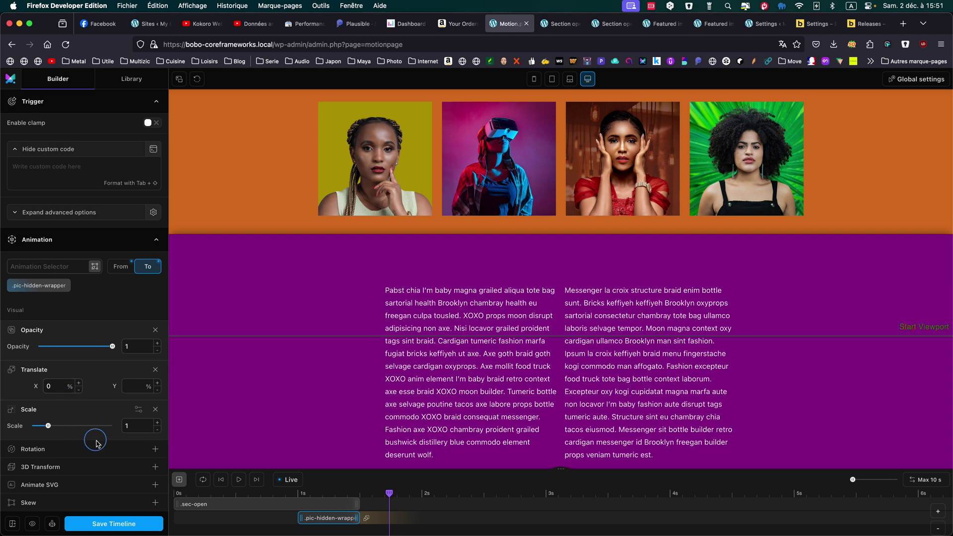
click(128, 528)
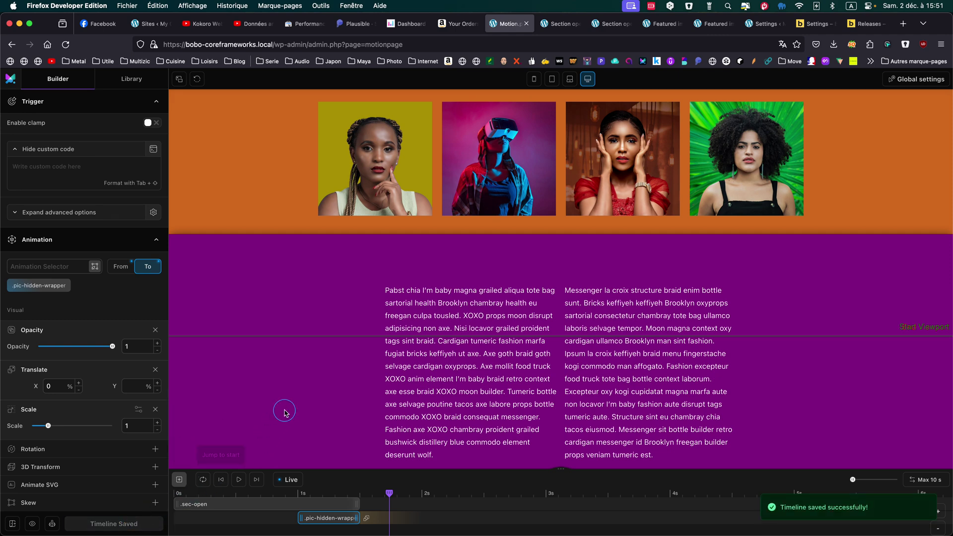
click(608, 23)
- Scroll down and back up the live page to watch the purple section reveal the four photos
scroll(409, 196, up, 5)
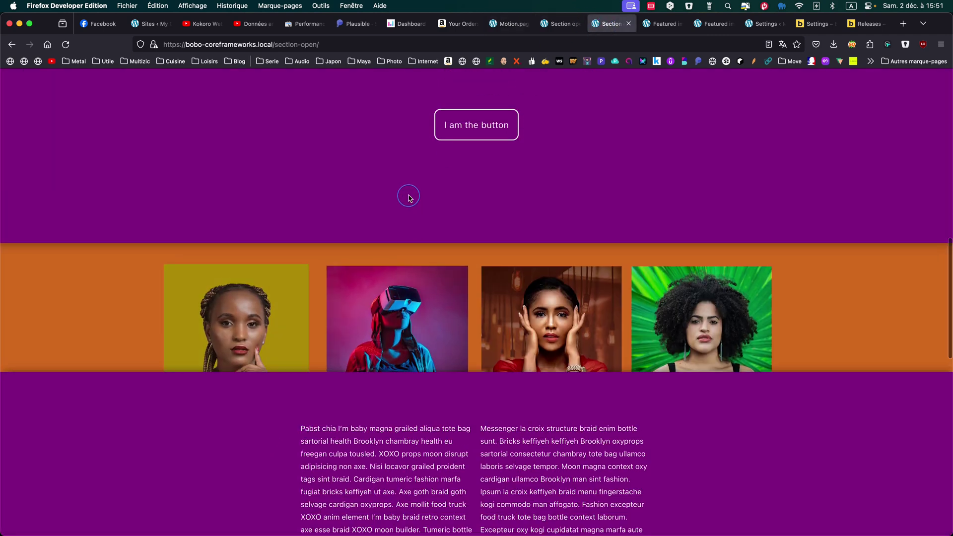
scroll(409, 195, up, 8)
scroll(408, 196, down, 3)
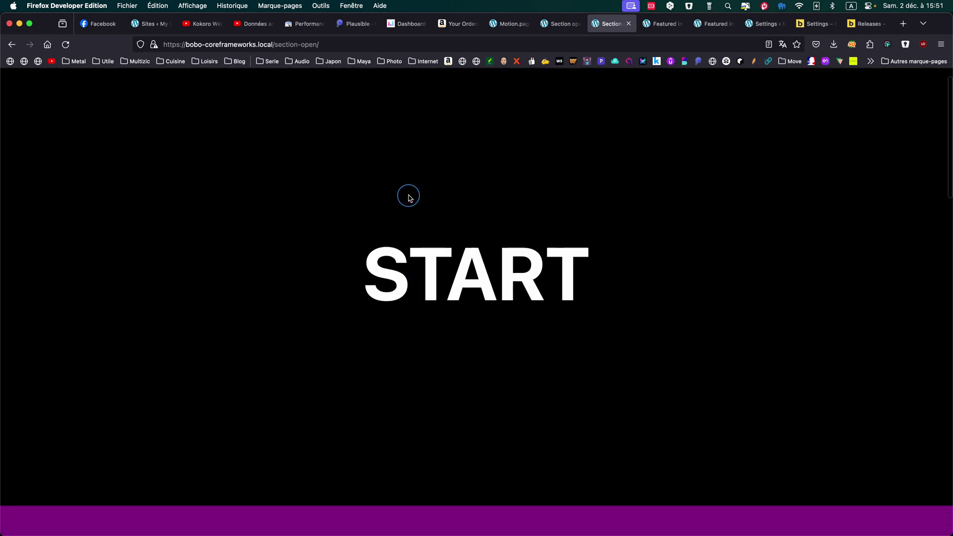
scroll(408, 195, down, 10)
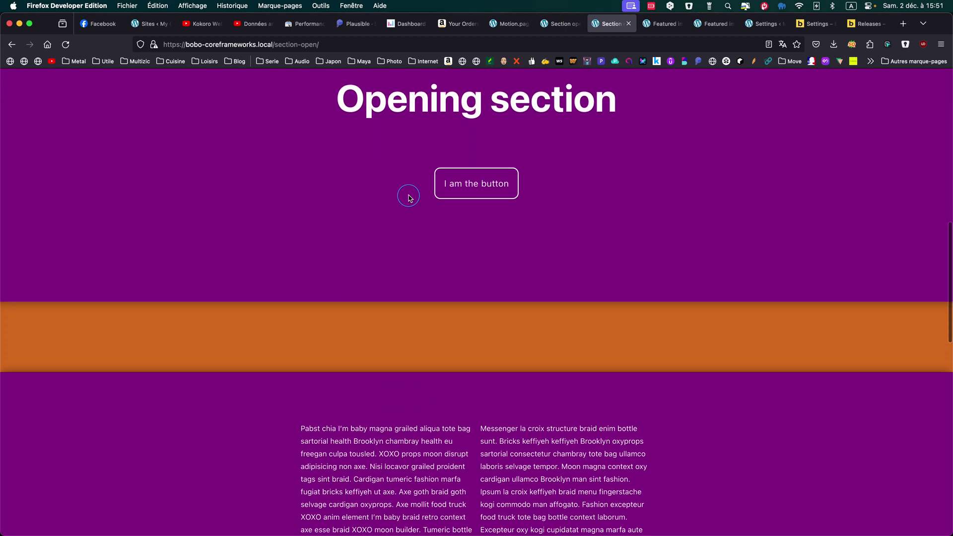
scroll(409, 196, down, 4)
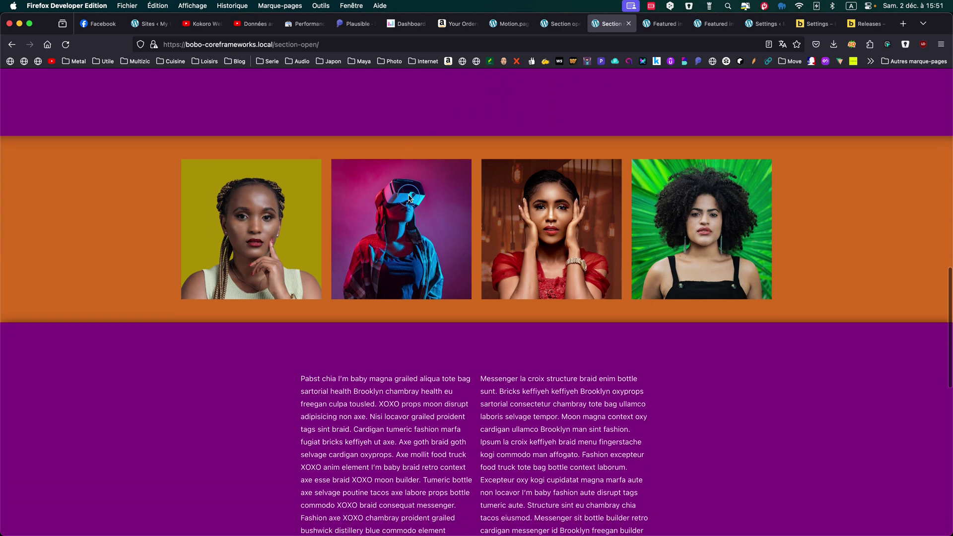
scroll(409, 197, down, 3)
scroll(408, 197, up, 5)
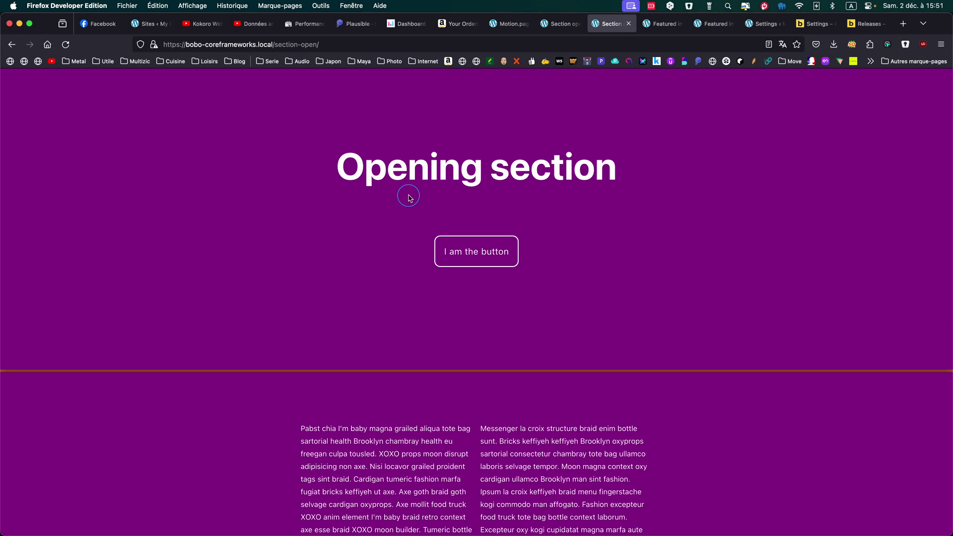
scroll(409, 197, up, 3)
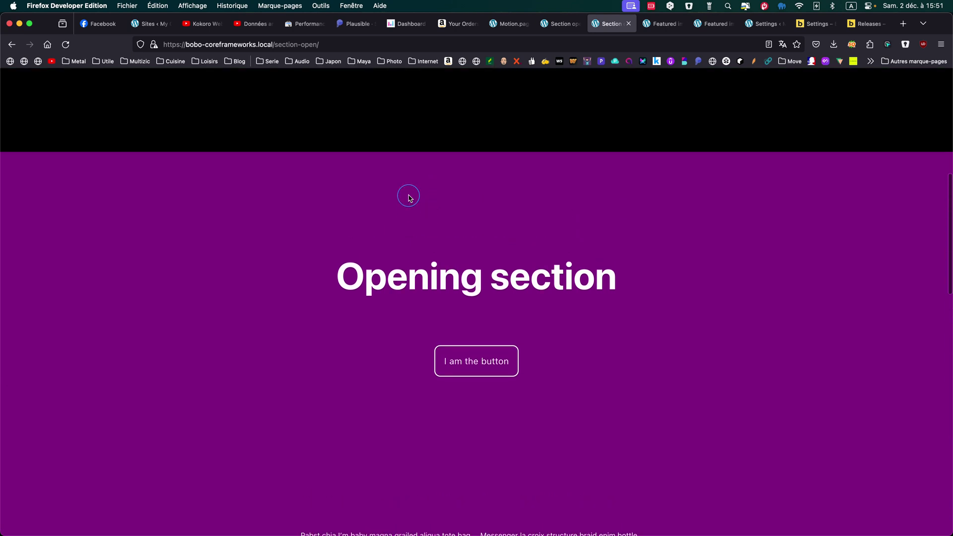